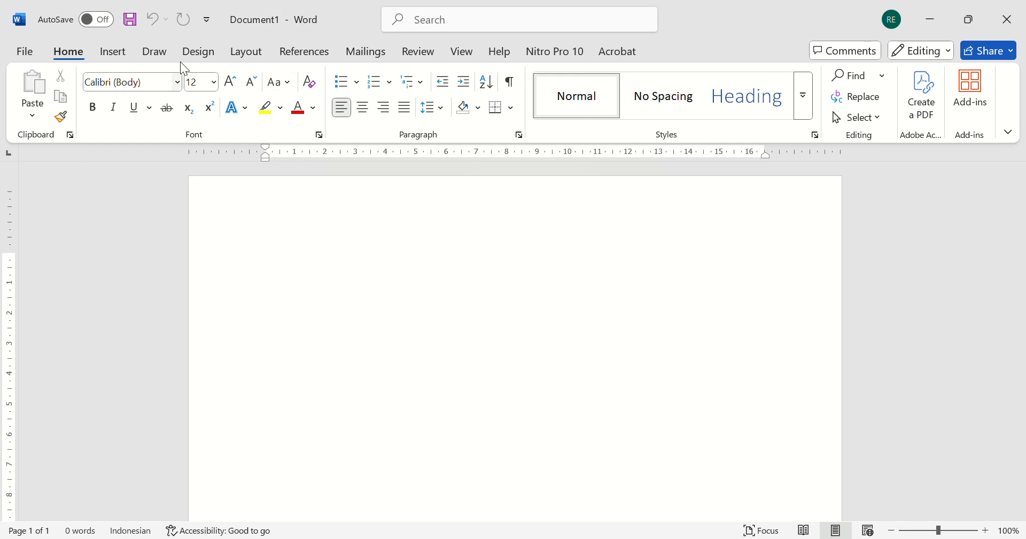
# - Apply a preset page margin setting to the document
pyautogui.click(258, 60)
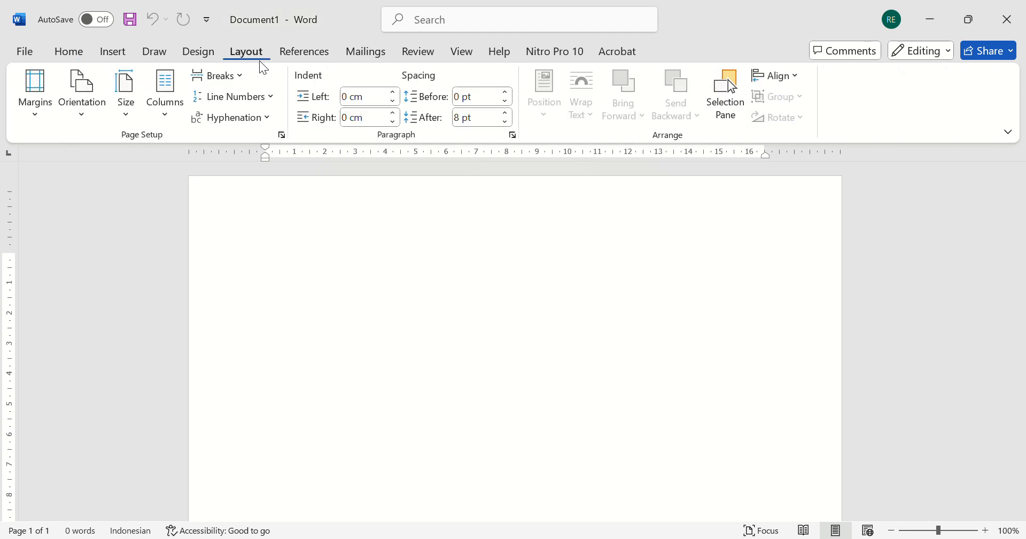
pyautogui.click(42, 102)
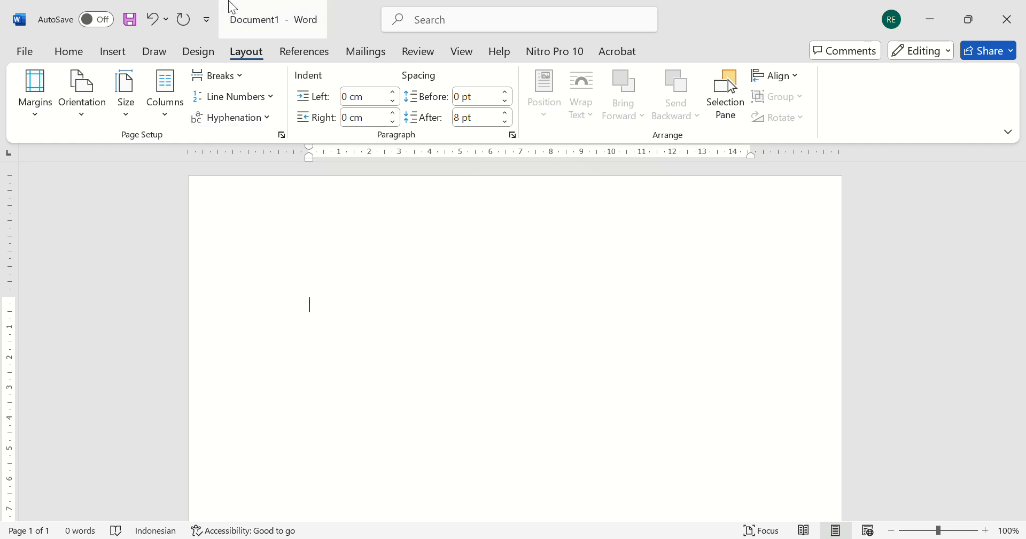
pyautogui.click(122, 93)
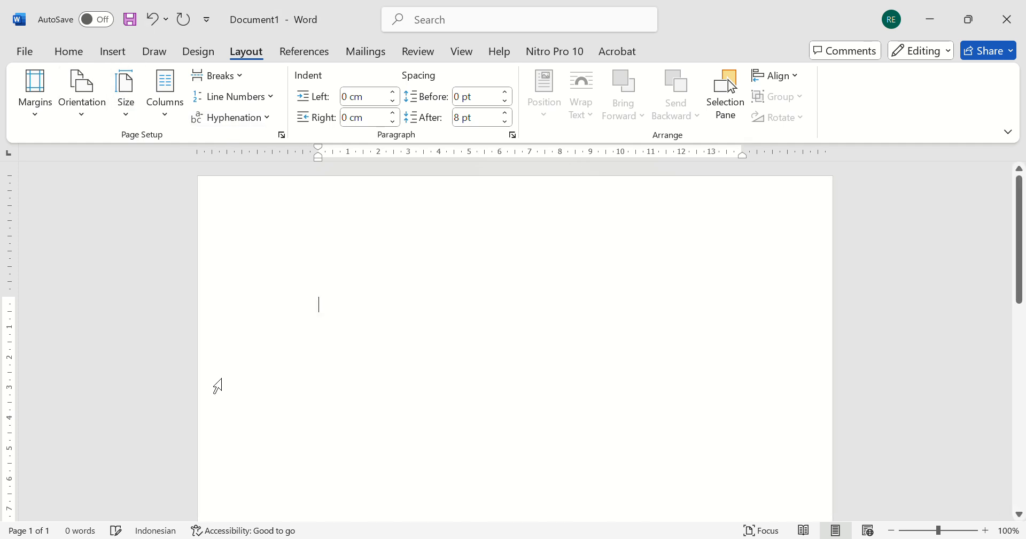
# - Set the font to Times New Roman
pyautogui.click(69, 51)
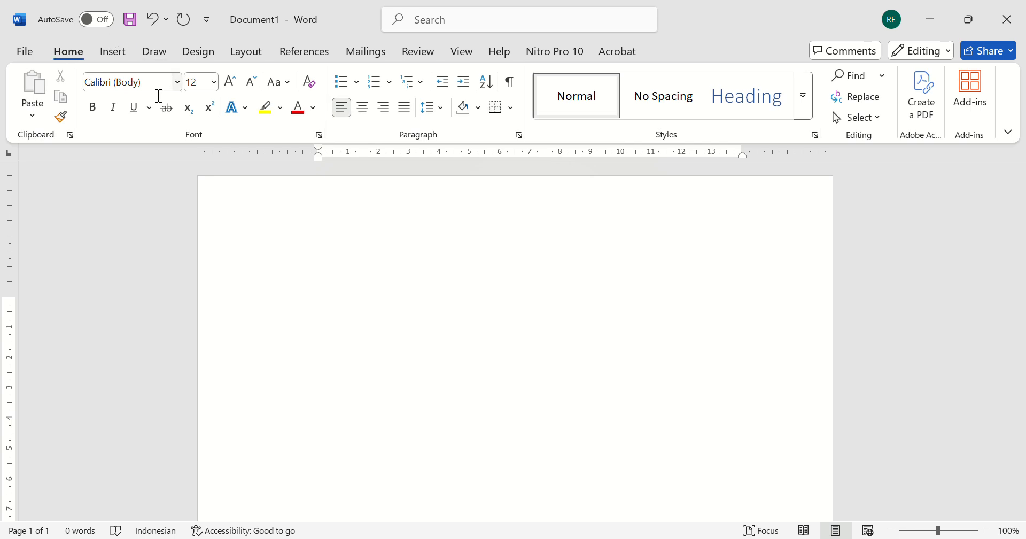
pyautogui.click(144, 82)
pyautogui.write('Times New Roman')
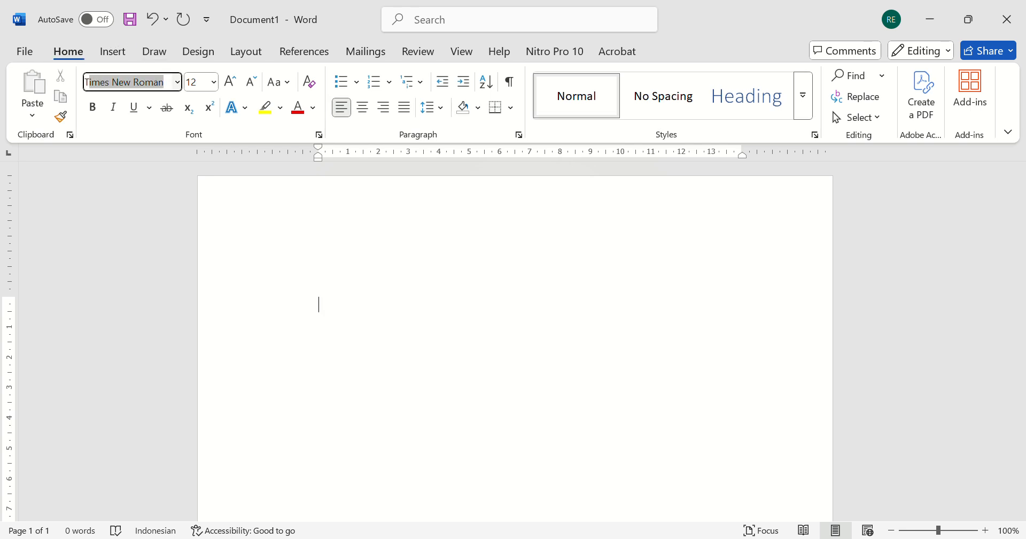
pyautogui.press('Return')
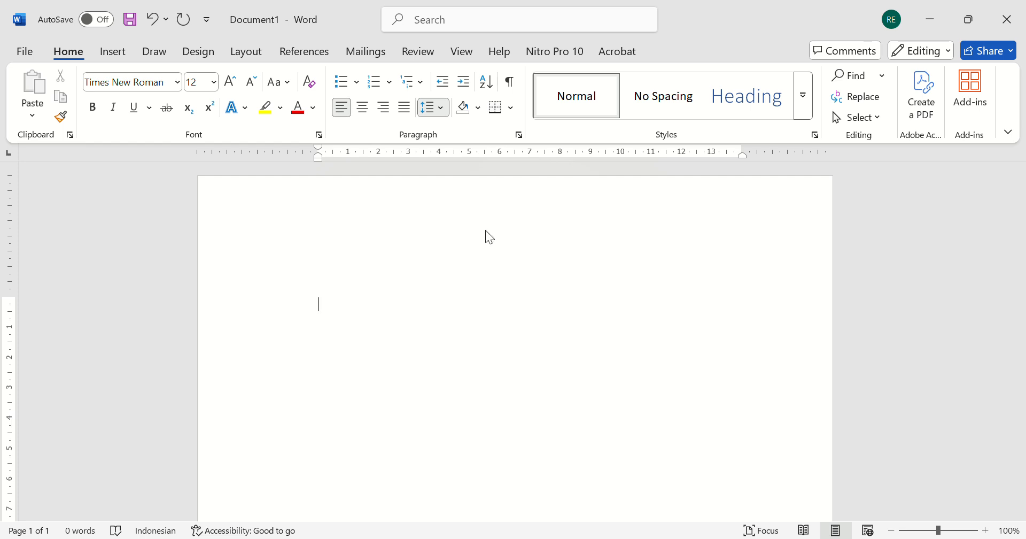
# - Draw a text box near the page's upper right corner, about 4.09 cm by 1.61 cm, containing "Nilai:"
pyautogui.click(478, 268)
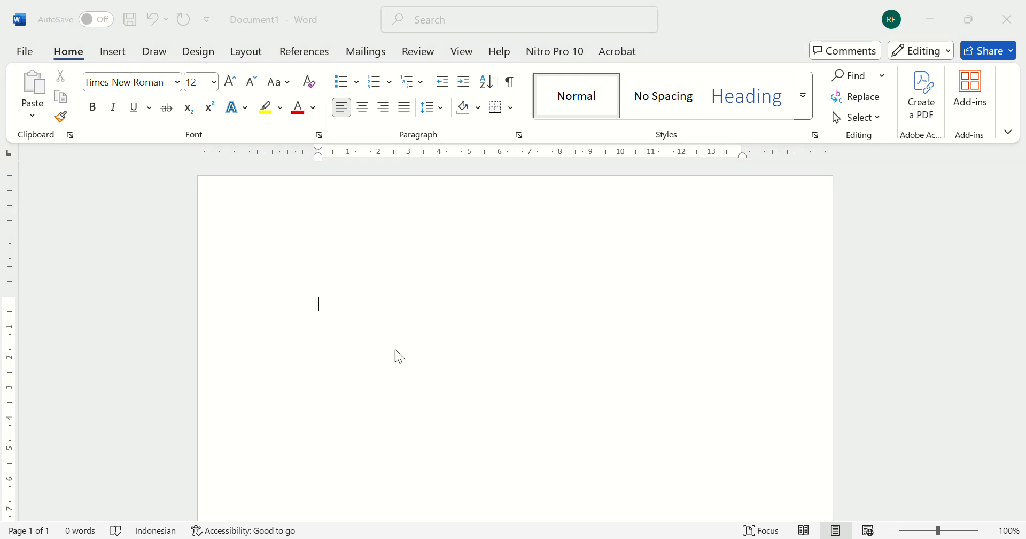
pyautogui.click(429, 309)
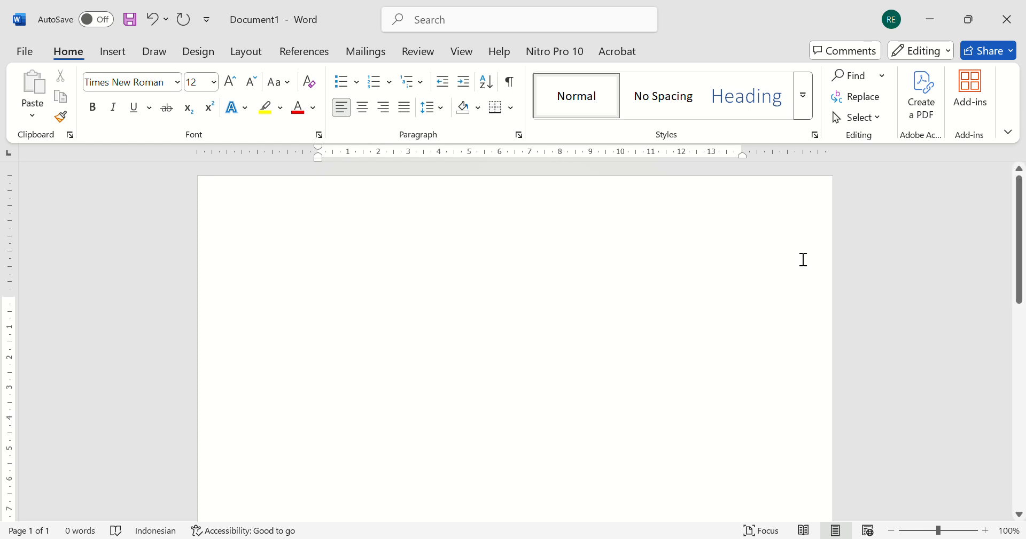
pyautogui.click(108, 52)
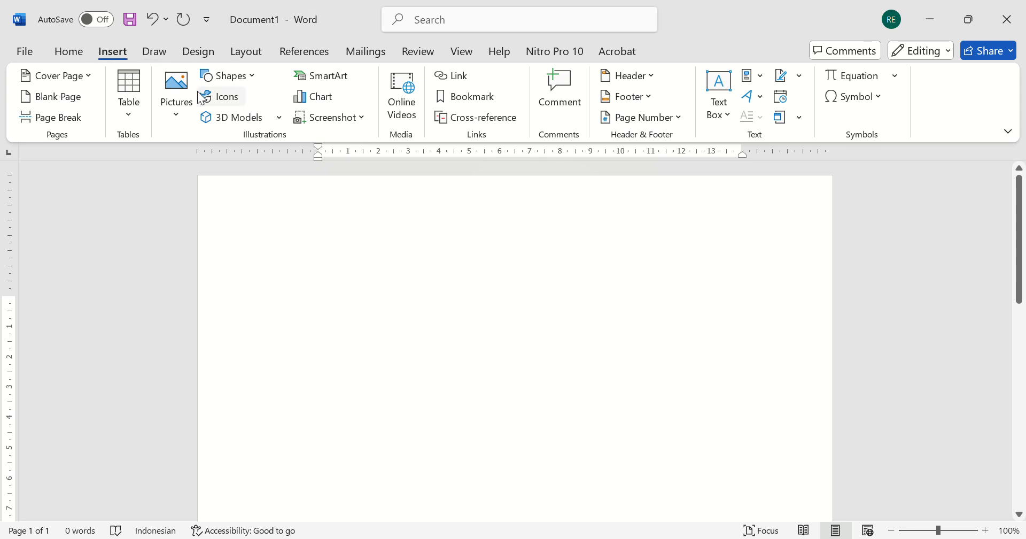
pyautogui.click(251, 77)
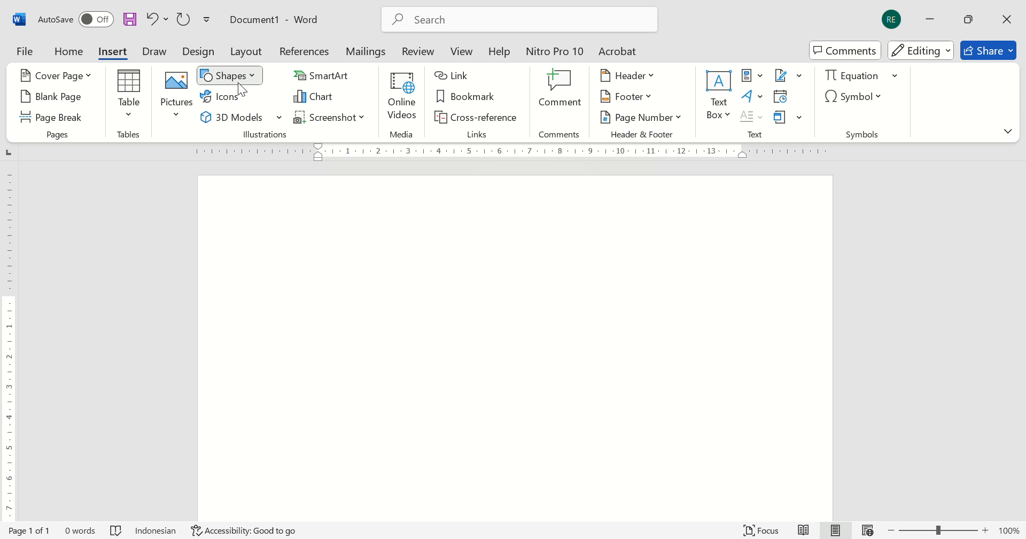
pyautogui.click(213, 126)
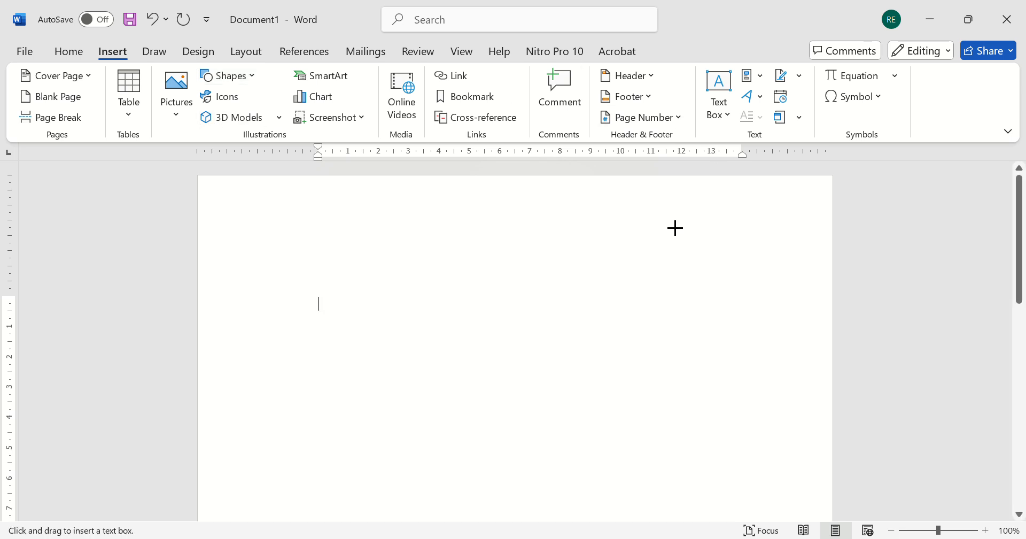
pyautogui.moveTo(658, 216); pyautogui.dragTo(790, 270)
pyautogui.write('Ni')
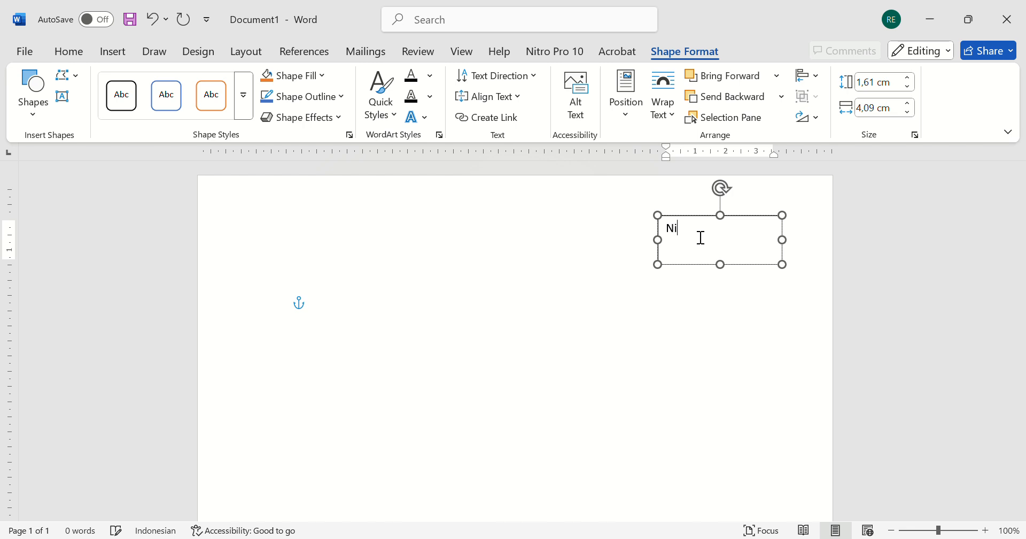
pyautogui.write('lai:')
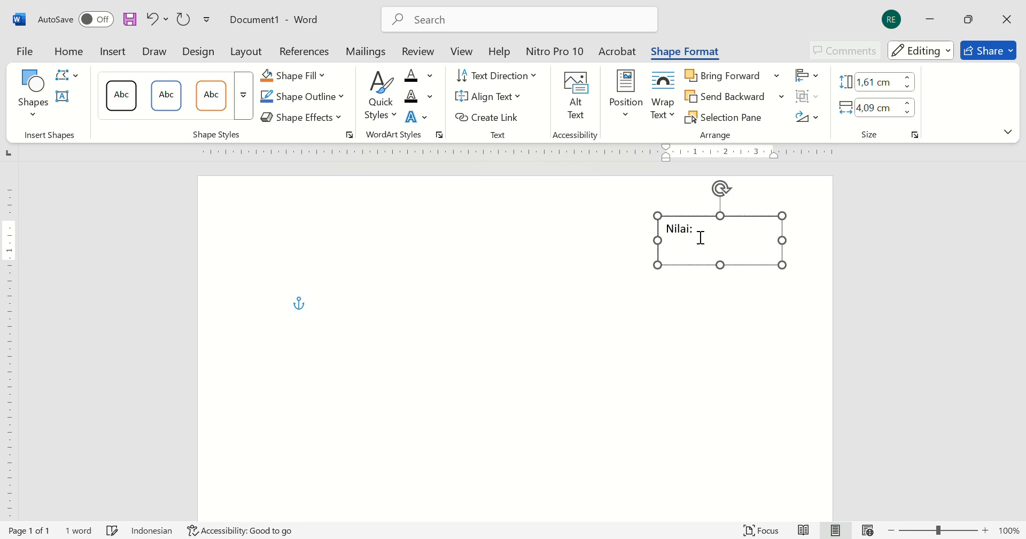
# - Type the bold, centred title "LAPORAN PRAKTIKUM" in the document body and start a new line
pyautogui.click(507, 314)
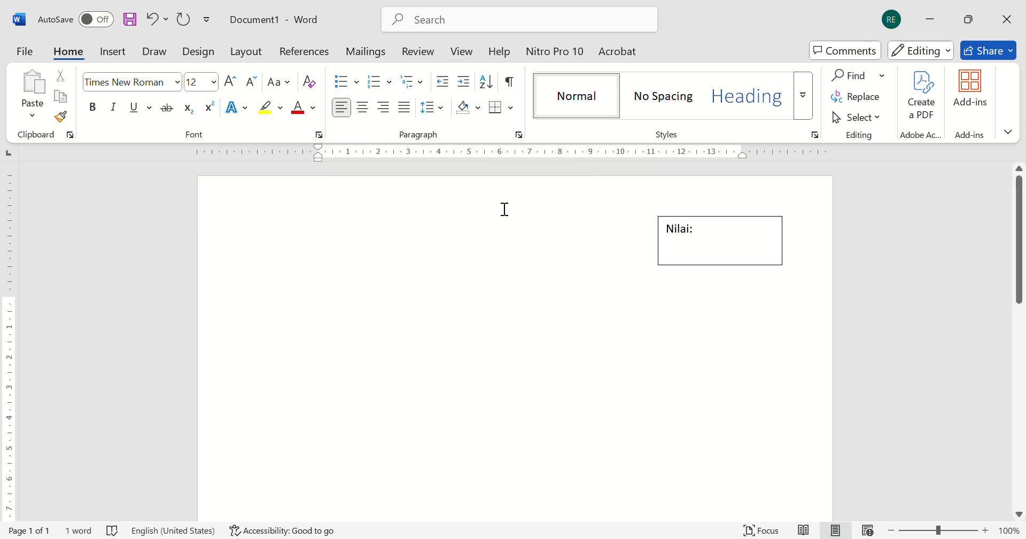
pyautogui.click(364, 108)
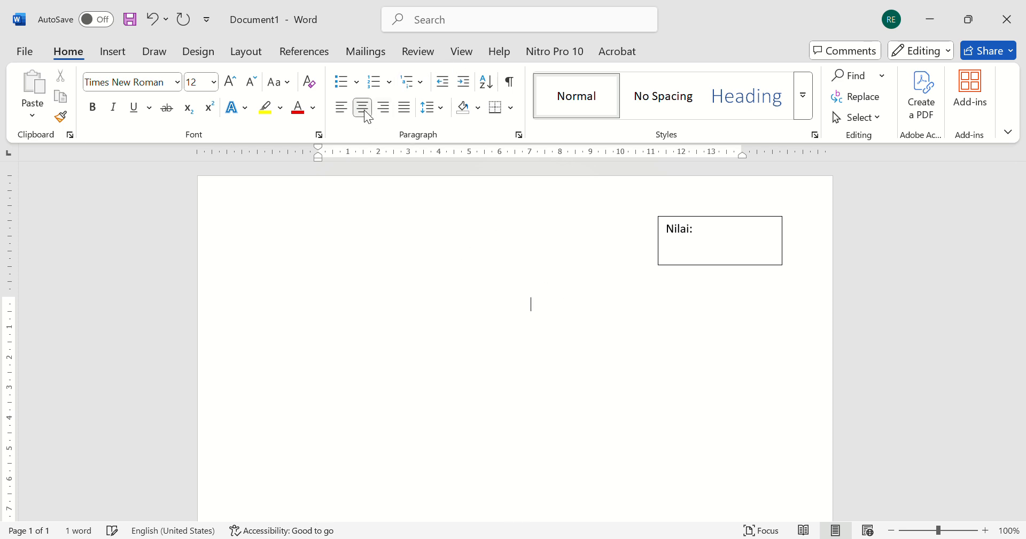
pyautogui.click(94, 111)
pyautogui.write('LAPORAN')
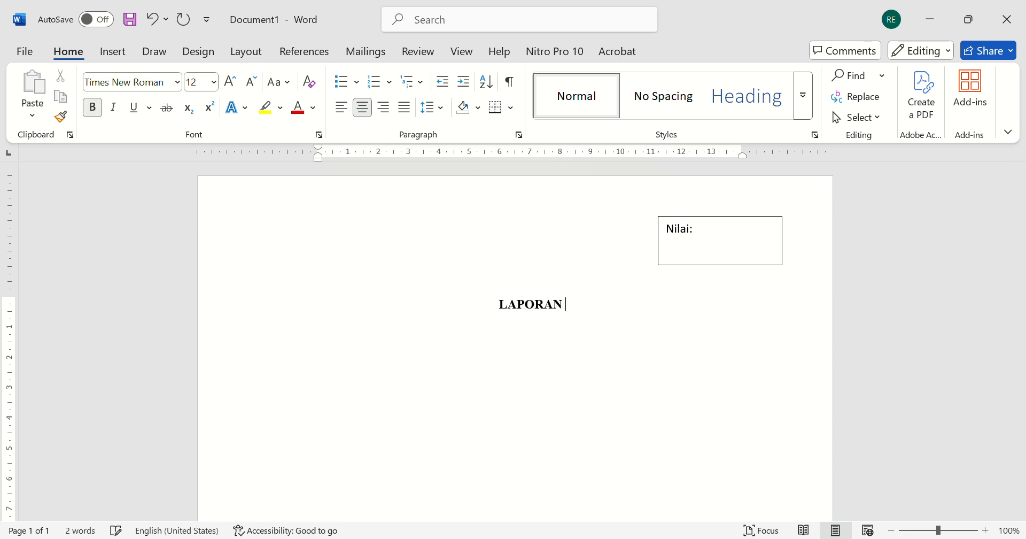
pyautogui.write(' PRAKTIKU')
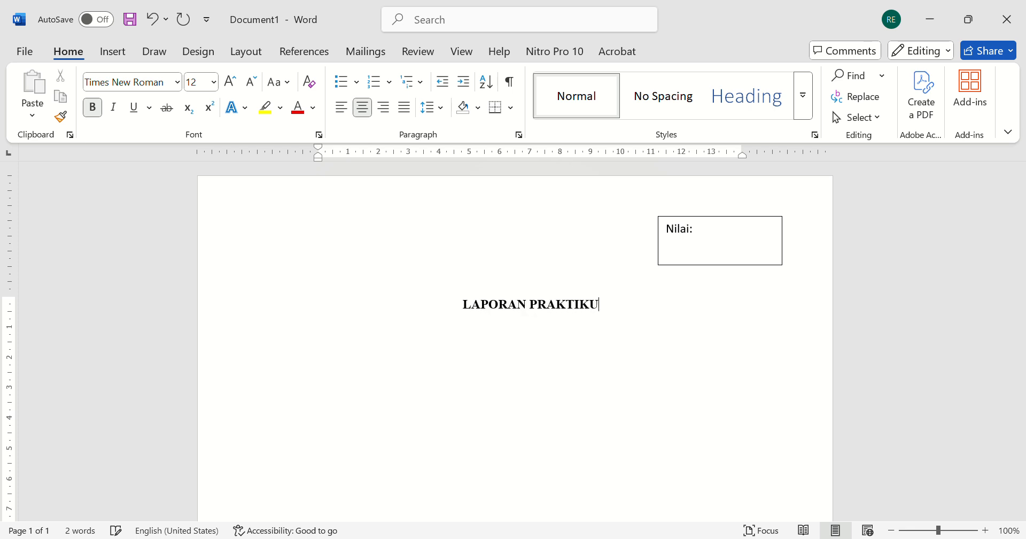
pyautogui.write('M')
pyautogui.press('Return')
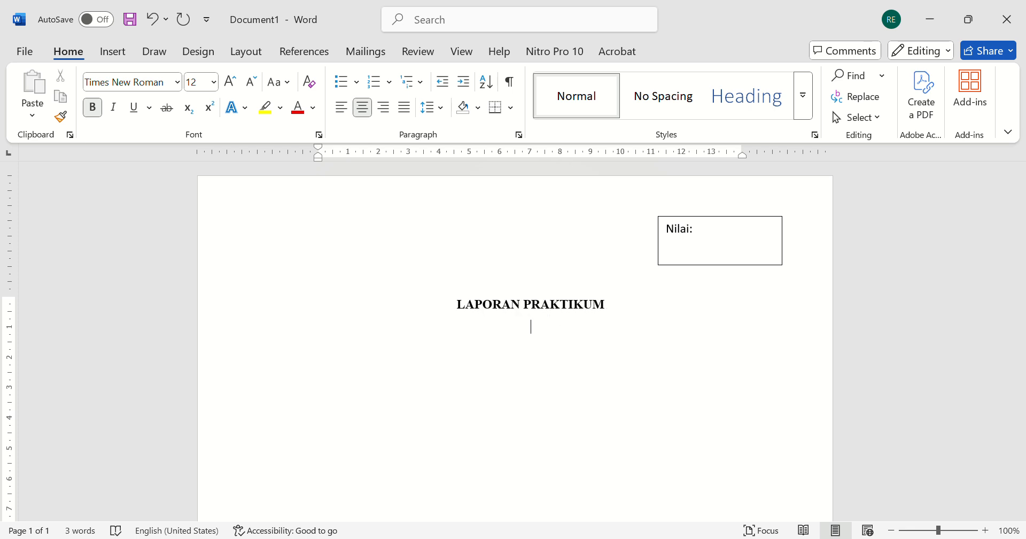
# - Type the second title line "EKOTEKNOLOGI SUMBER DAYA LAHAN DAN AIR" and start a new line
pyautogui.write('EKOTEKNOLOGI ')
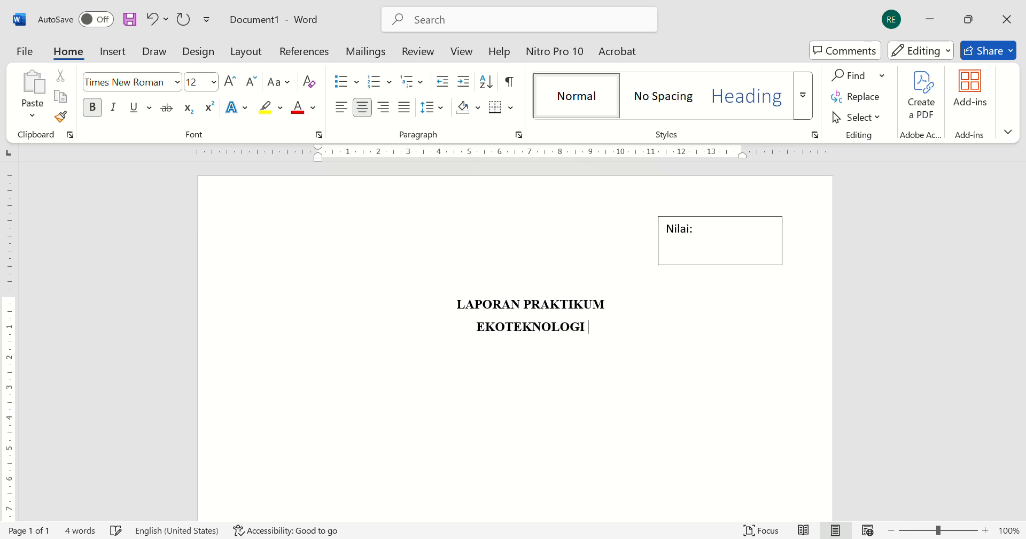
pyautogui.write('SUMBER')
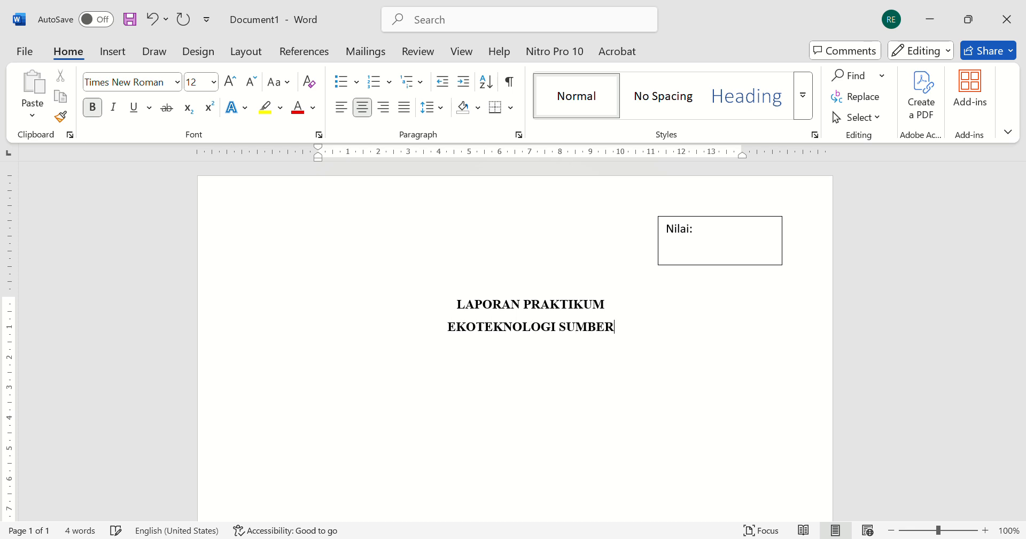
pyautogui.write(' DAYA LAHAN DAN AIR')
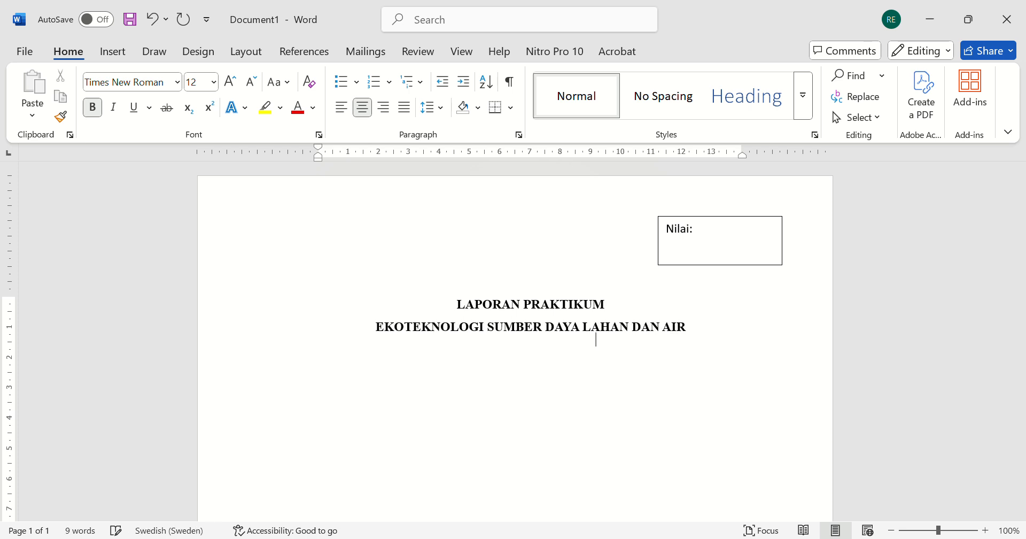
pyautogui.press('Return')
pyautogui.write('(')
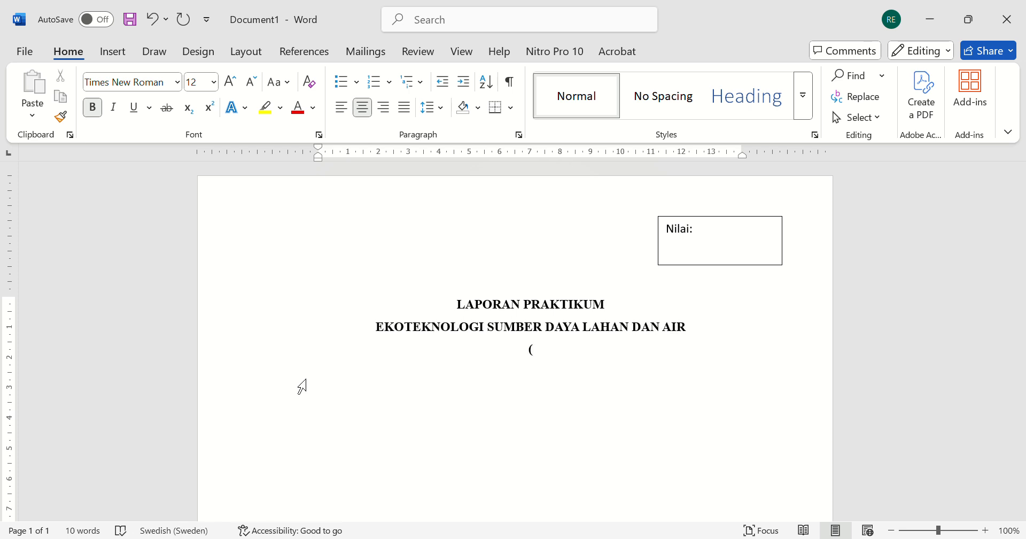
pyautogui.press('BackSpace')
pyautogui.hotkey('ctrl', 'l')
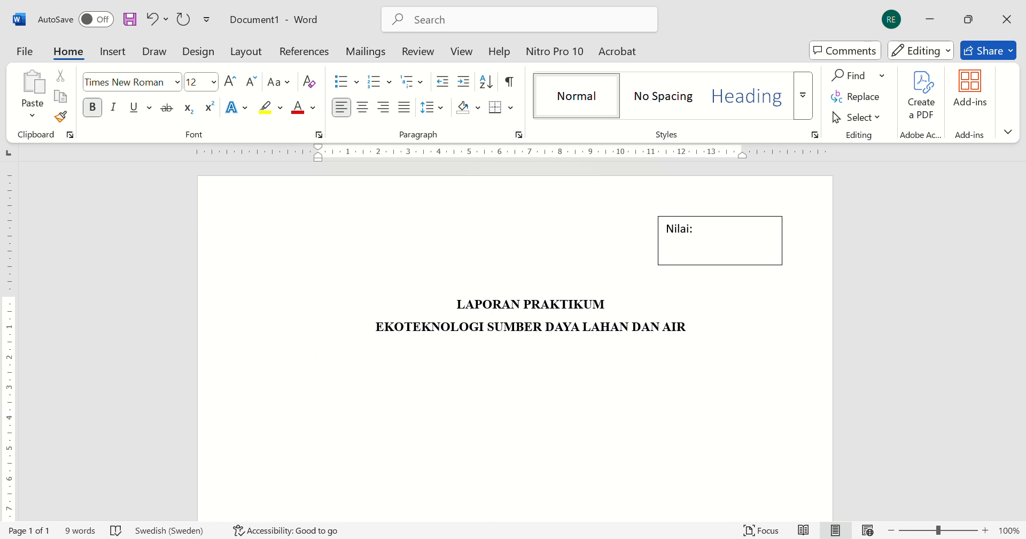
pyautogui.click(368, 113)
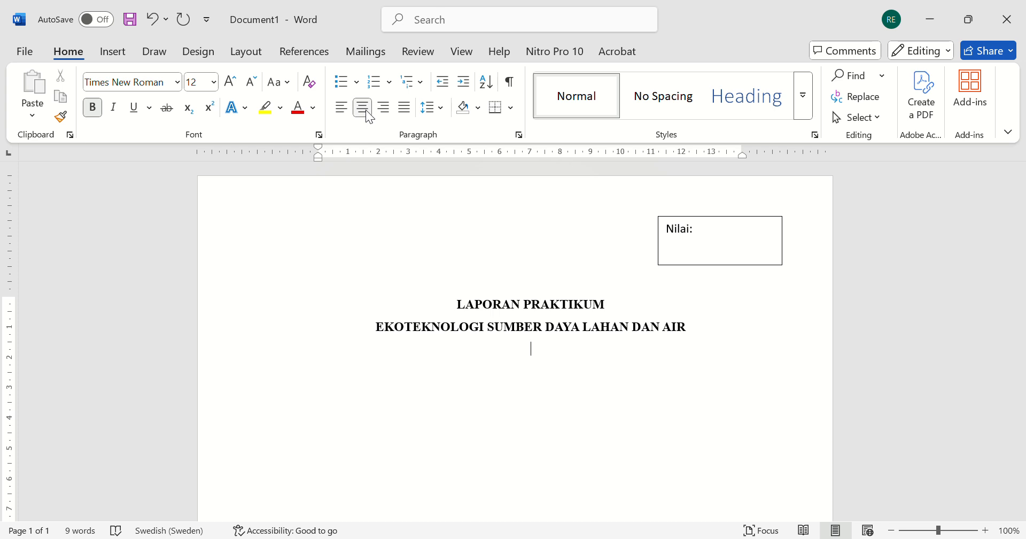
# - Turn off bold and type the centred subtitle "(3. Pengenalan Pemanenan Air untuk Air Irigasi)"
pyautogui.hotkey('ctrl', 'b')
pyautogui.write('(')
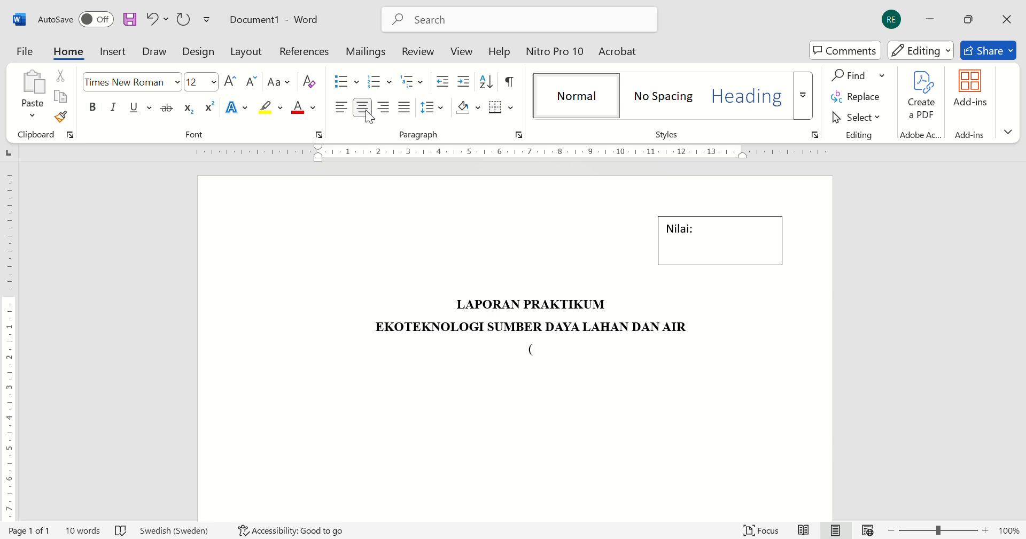
pyautogui.write('3. Pengenalan Pemanenan')
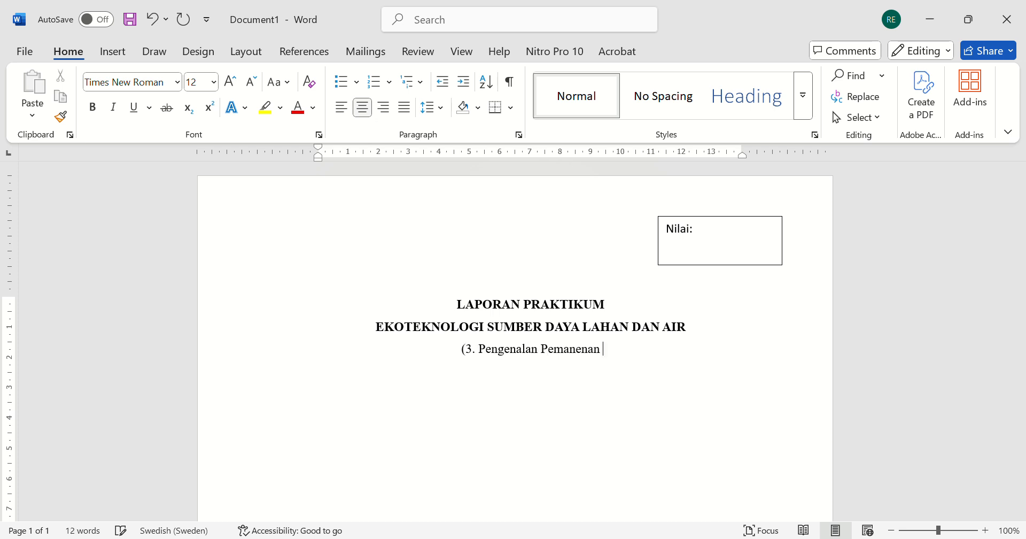
pyautogui.write(' Air untuk')
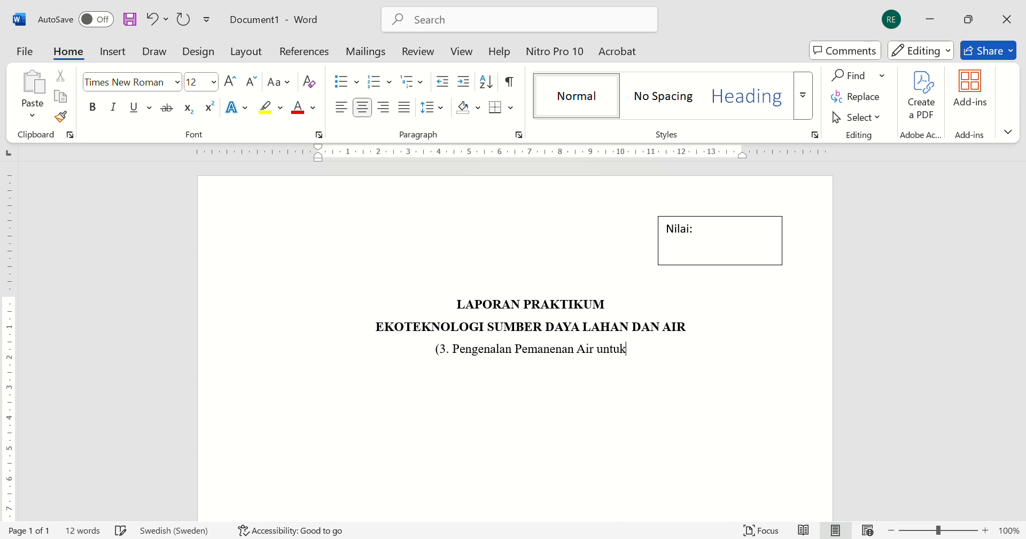
pyautogui.write(' Air I')
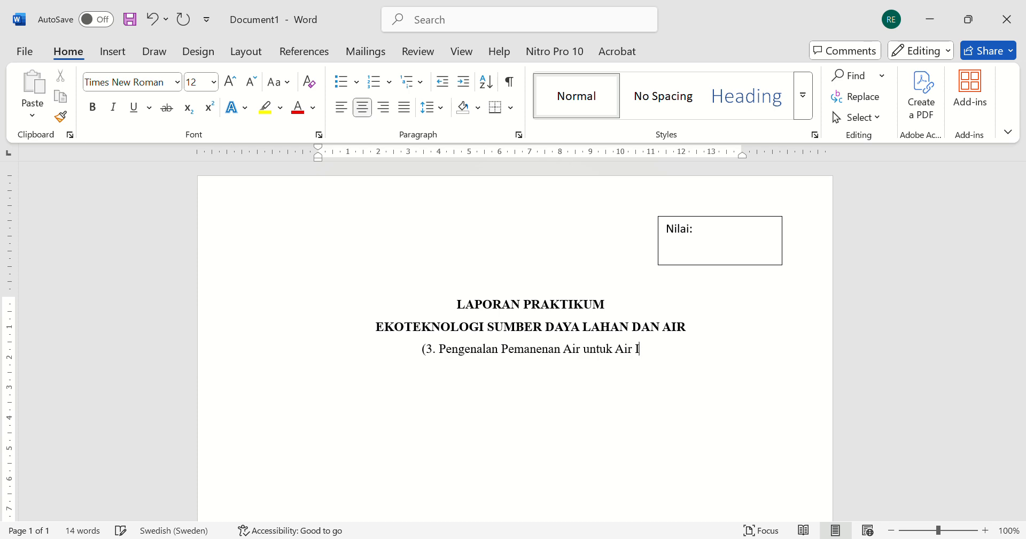
pyautogui.write('rigasi)')
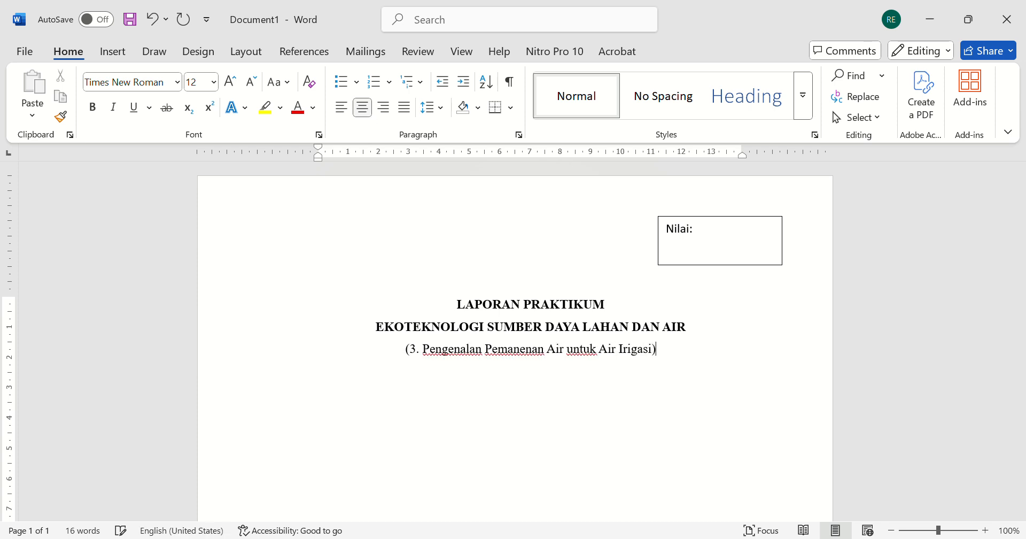
# - Add the centred line "Oleh:" below the subtitle and start a new line
pyautogui.press('Return')
pyautogui.write('Oleh:')
pyautogui.press('Return')
# - Insert a table of five rows and three columns below "Oleh:"
pyautogui.hotkey('ctrl', 'l')
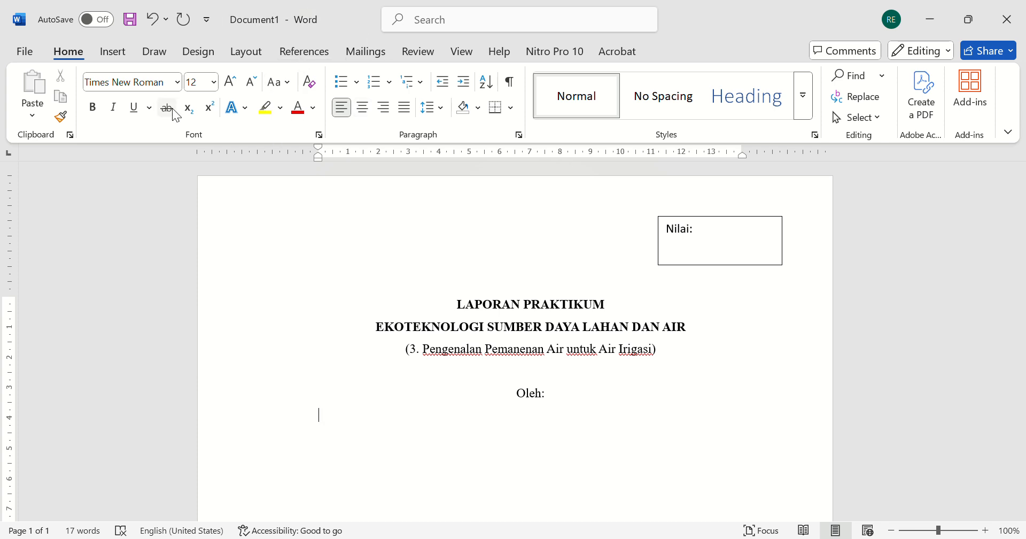
pyautogui.click(114, 52)
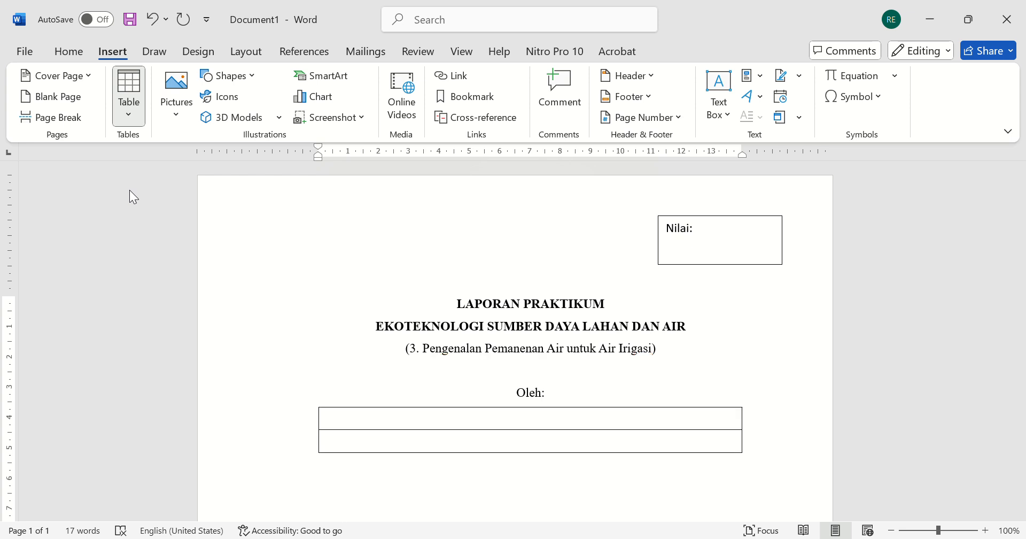
pyautogui.press('Tab')
pyautogui.press('Tab')
pyautogui.press('Tab')
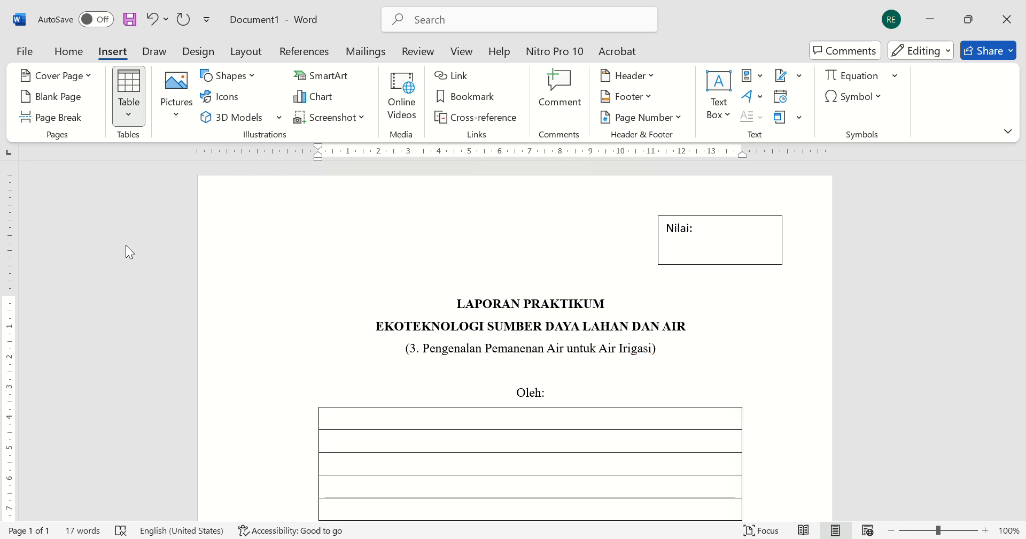
pyautogui.click(166, 248)
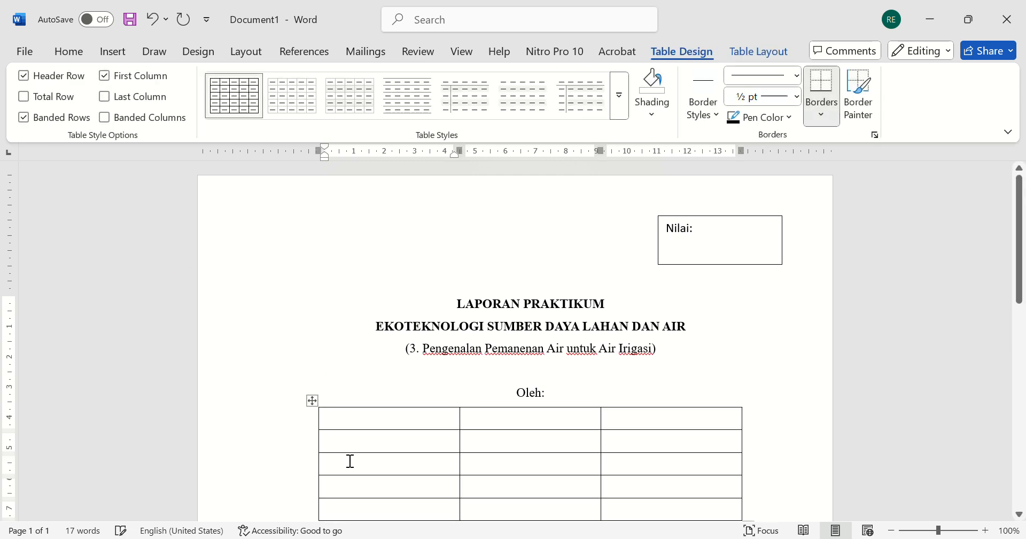
pyautogui.scroll(-1, 370, 470)
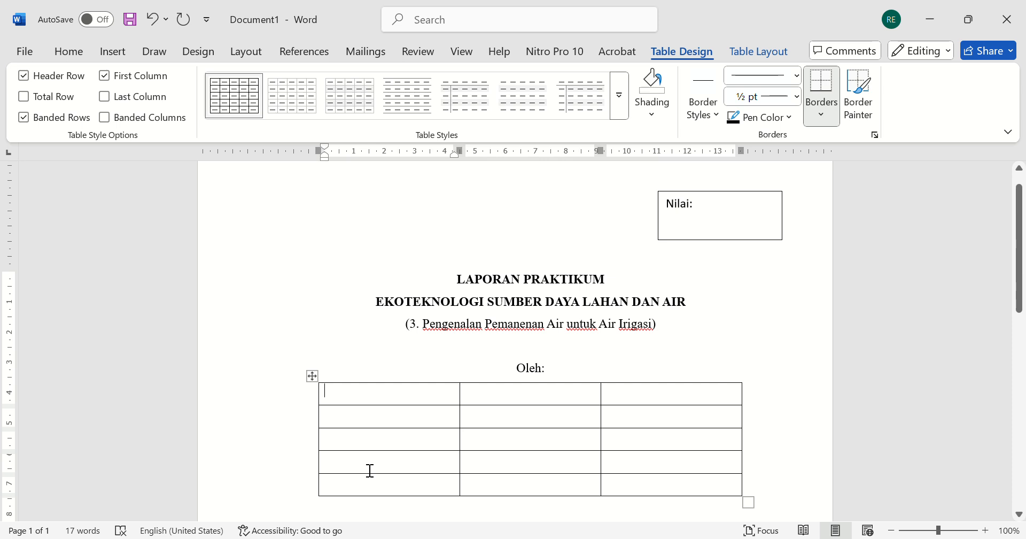
# - Fill the table's first row with "Kelompok/Kelas" and ": 3B (Tiga B)" in the second cell
pyautogui.write('Kelom')
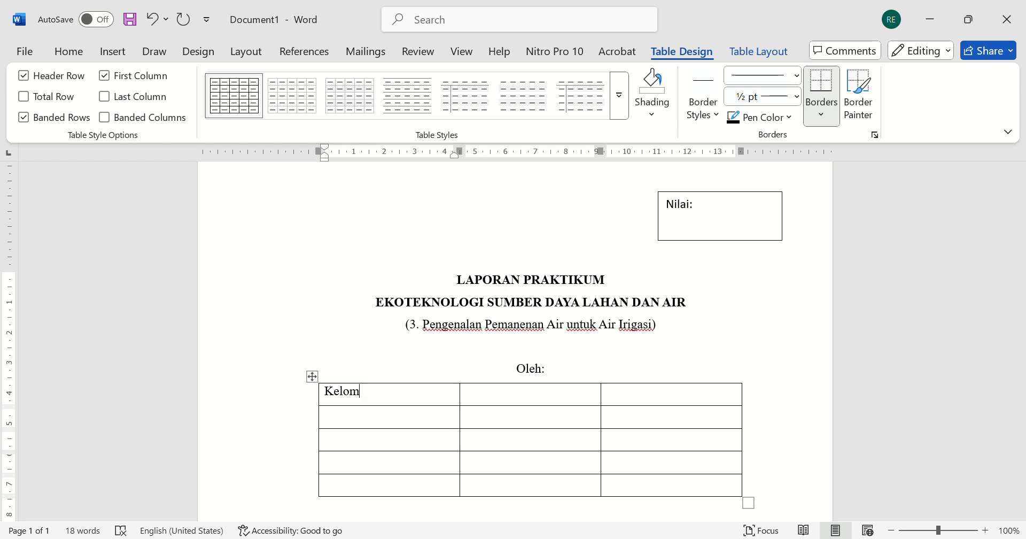
pyautogui.write('pok/Kelas')
pyautogui.click(465, 391)
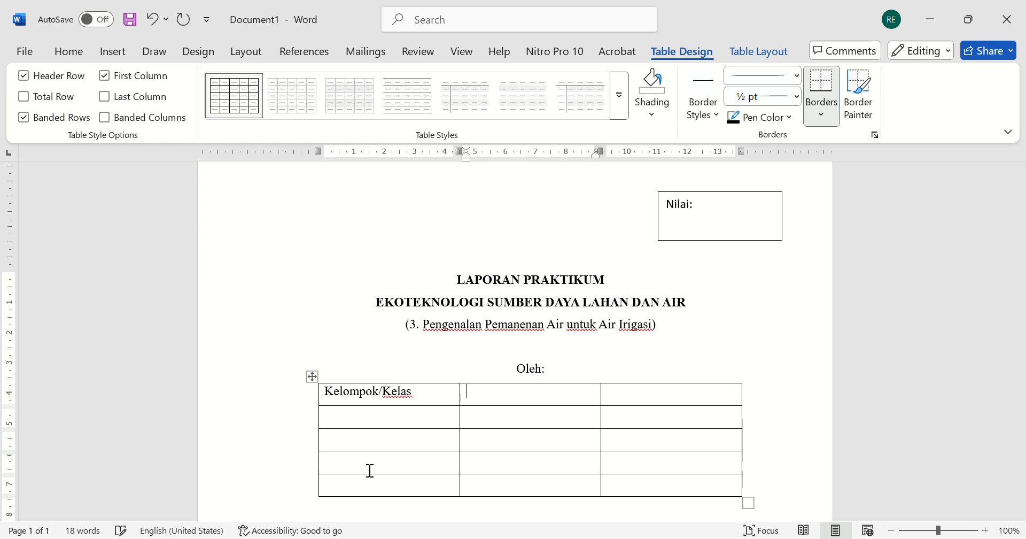
pyautogui.write(': 3B (Tiga B)')
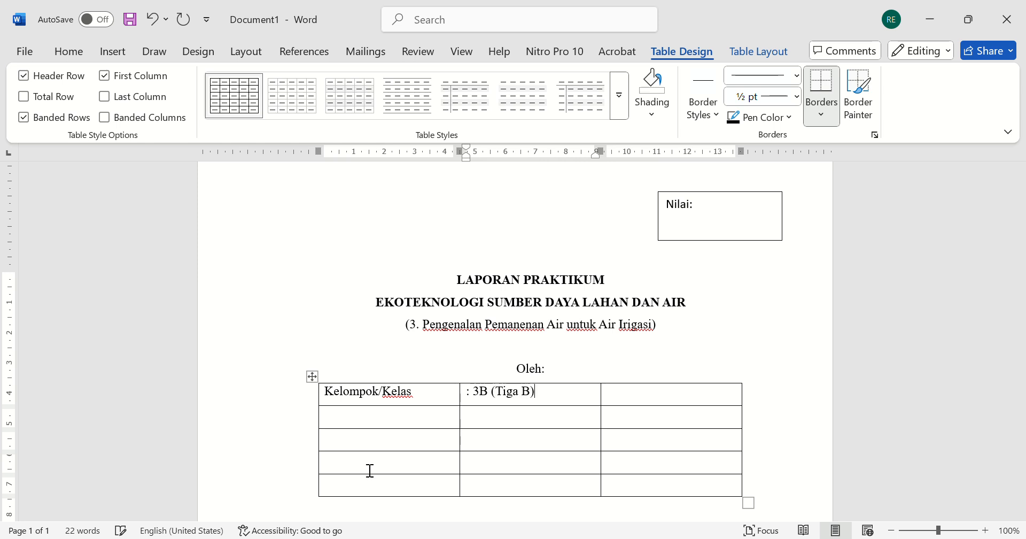
# - Label the second row "Anggota Kelompok" and enter the first group member's name after a colon
pyautogui.click(357, 421)
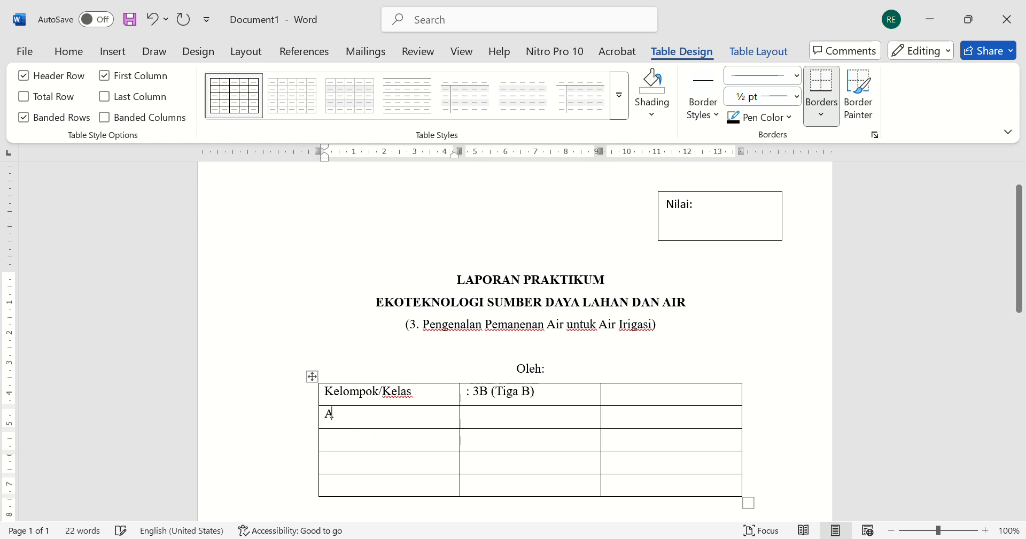
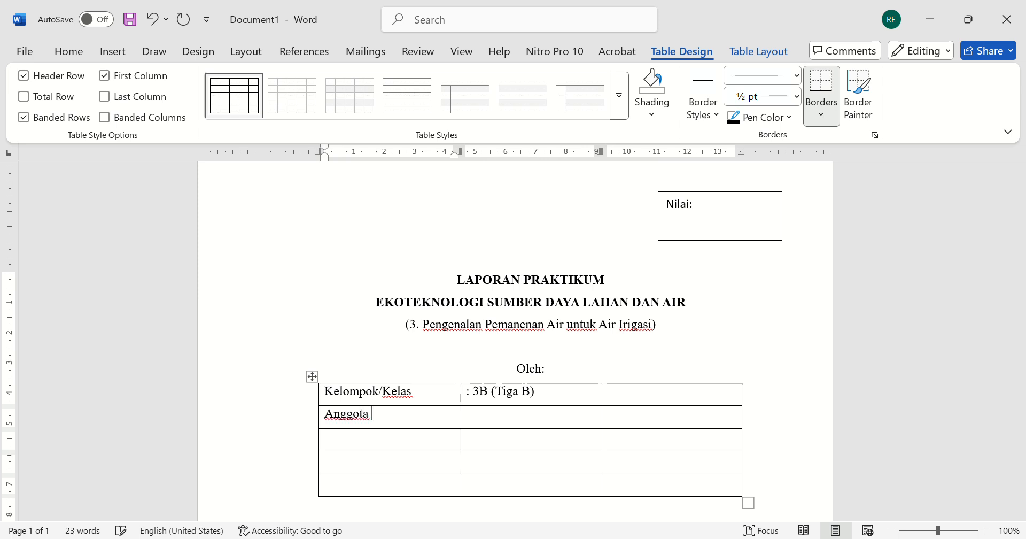
pyautogui.press('Tab')
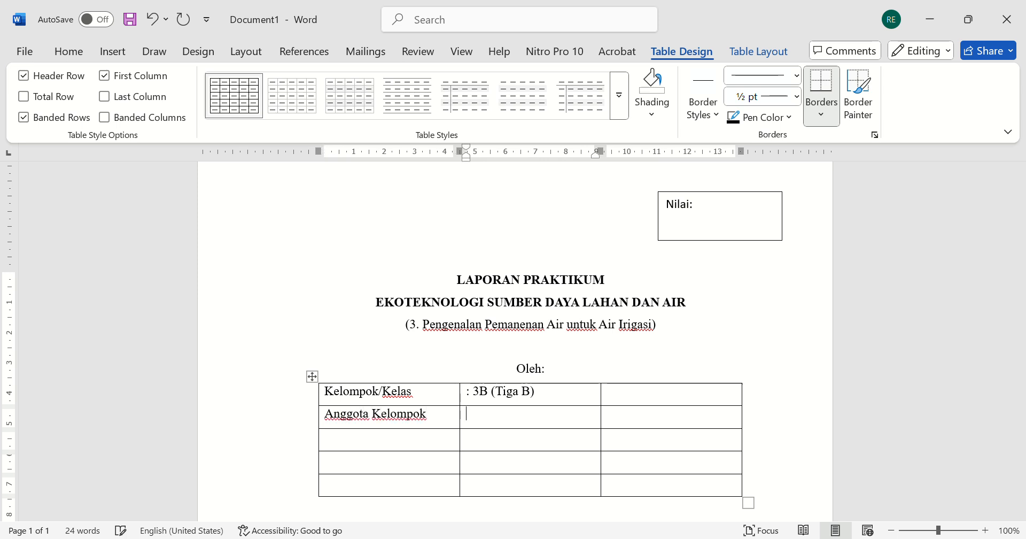
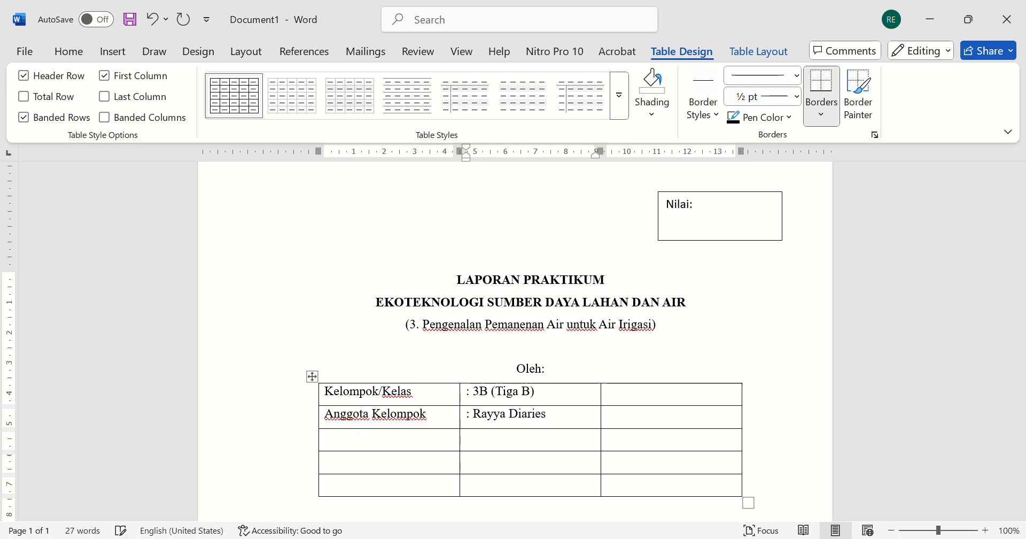
# - Enter the first member's student number in brackets in the second row's third column
pyautogui.press('Tab')
pyautogui.write('(123456')
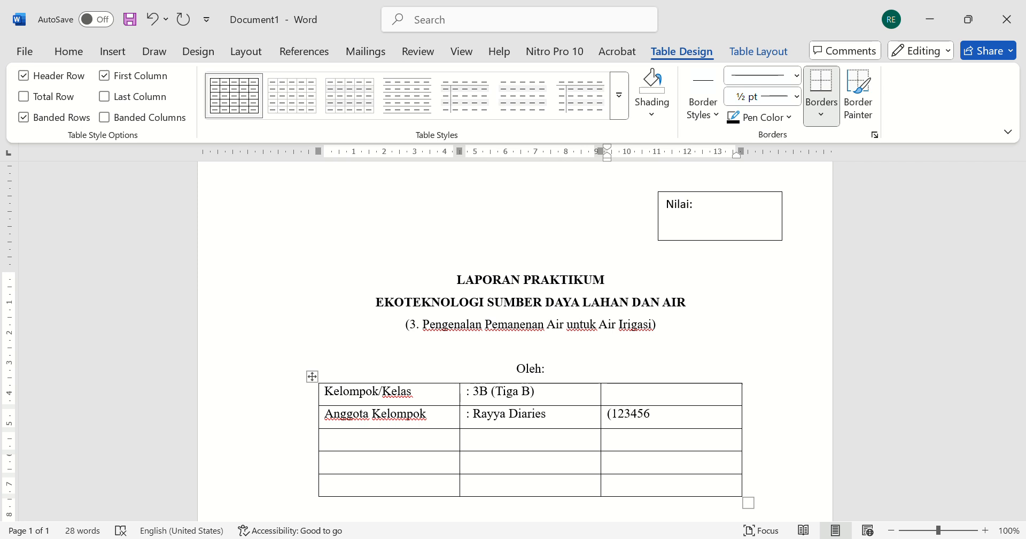
pyautogui.write('78)')
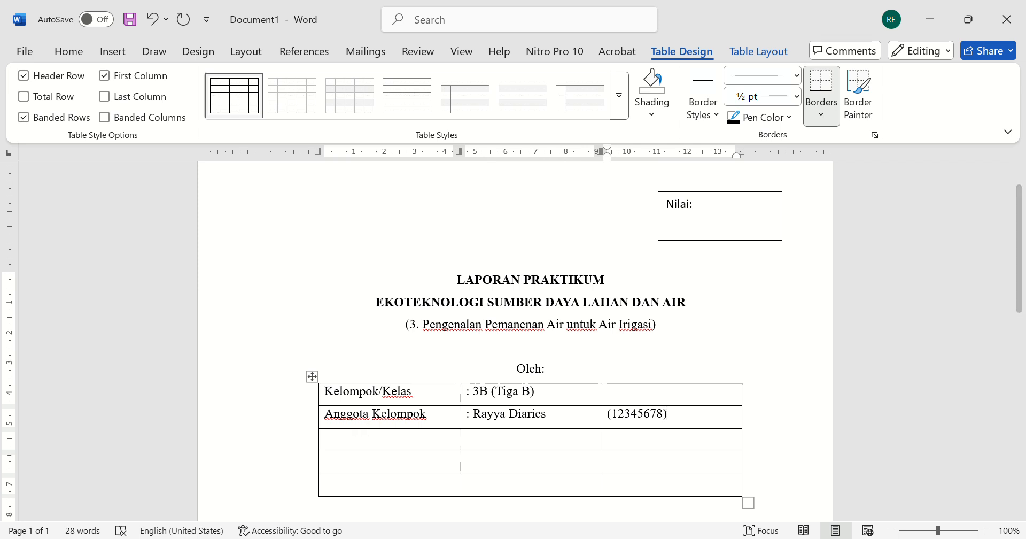
# - Enter the second member's name after a colon and student number in brackets in the third row
pyautogui.click(492, 445)
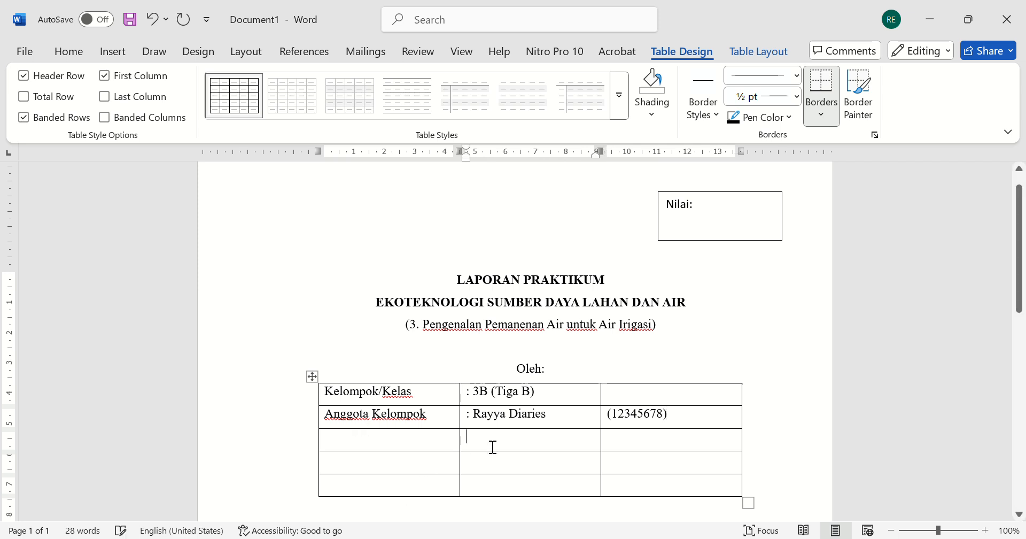
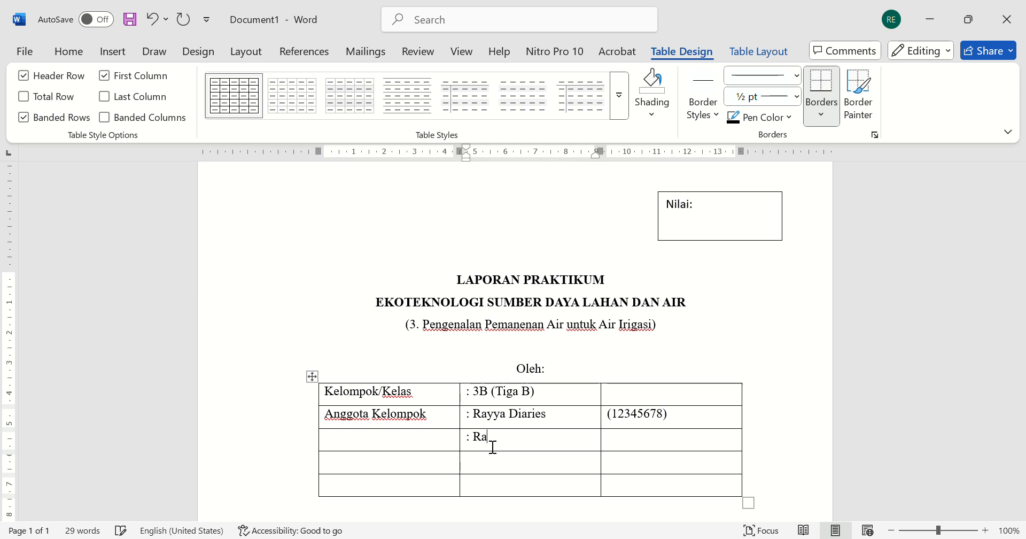
pyautogui.press('Tab')
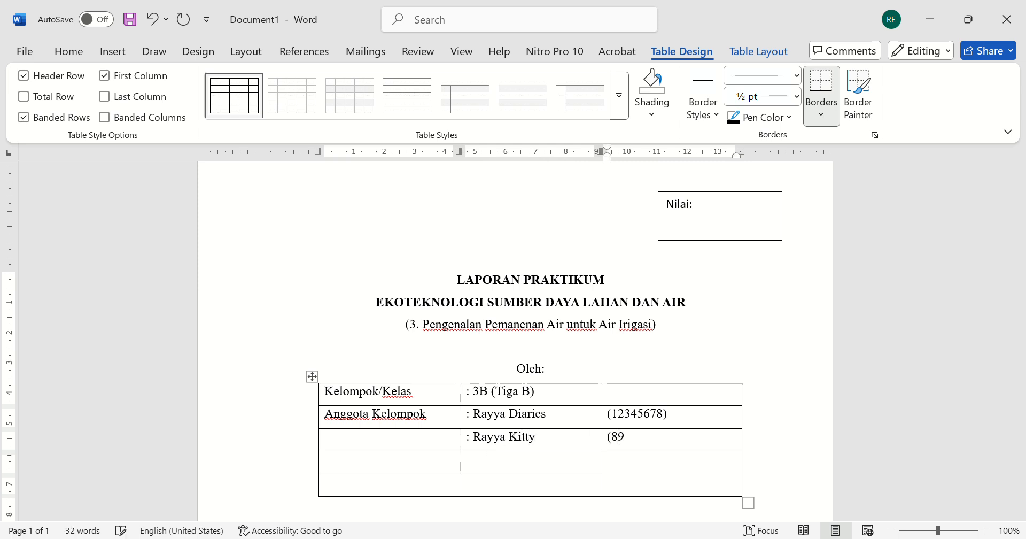
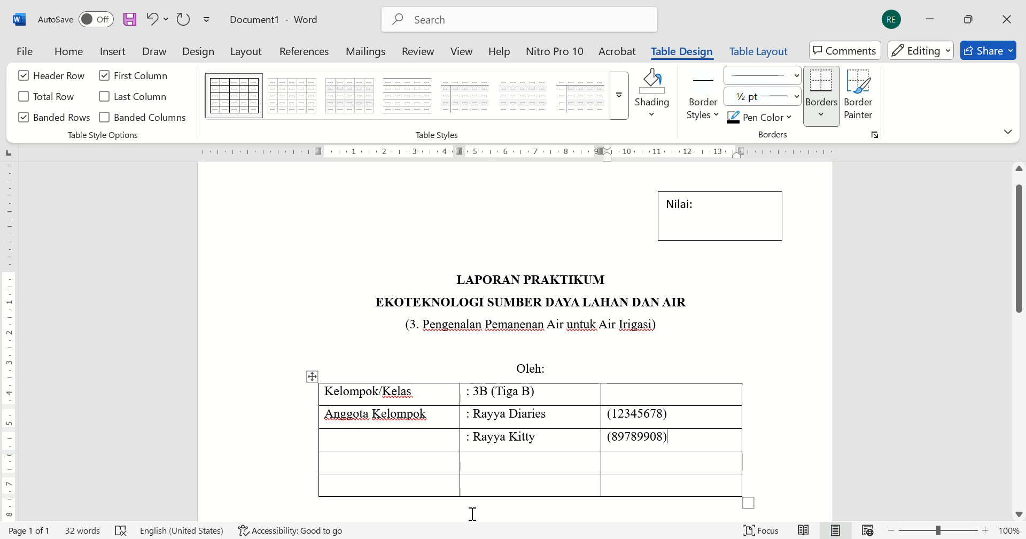
# - Fill the fourth row with "Hari, Tanggal Praktikum" and ": Kamis, 13 Oktober 2025"
pyautogui.click(353, 471)
pyautogui.write('H')
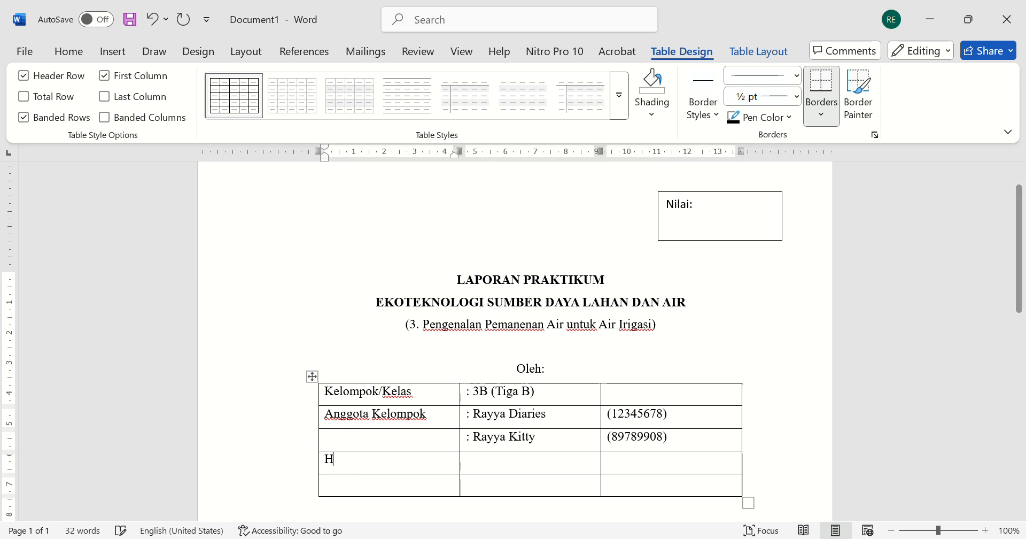
pyautogui.write('ari, ')
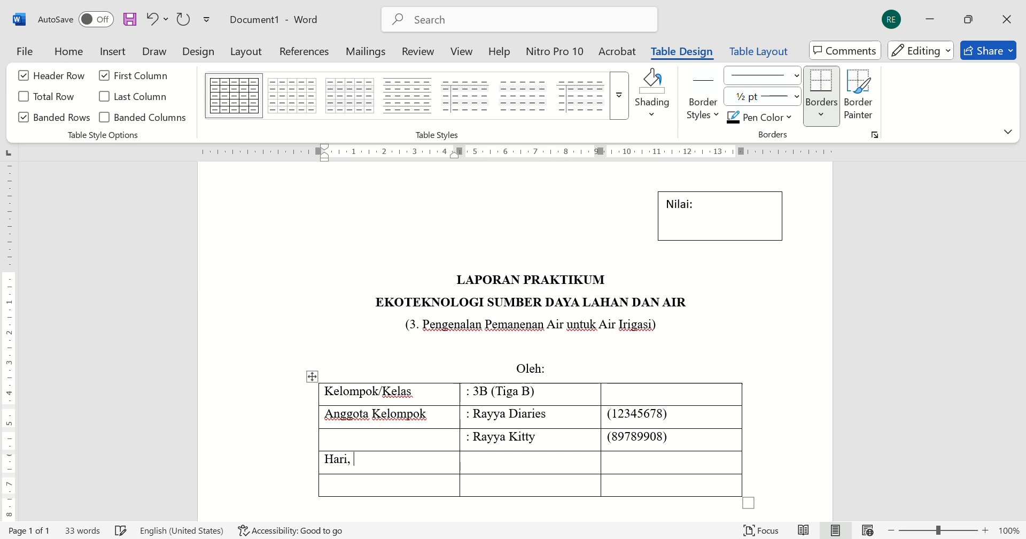
pyautogui.write('Tanggal P')
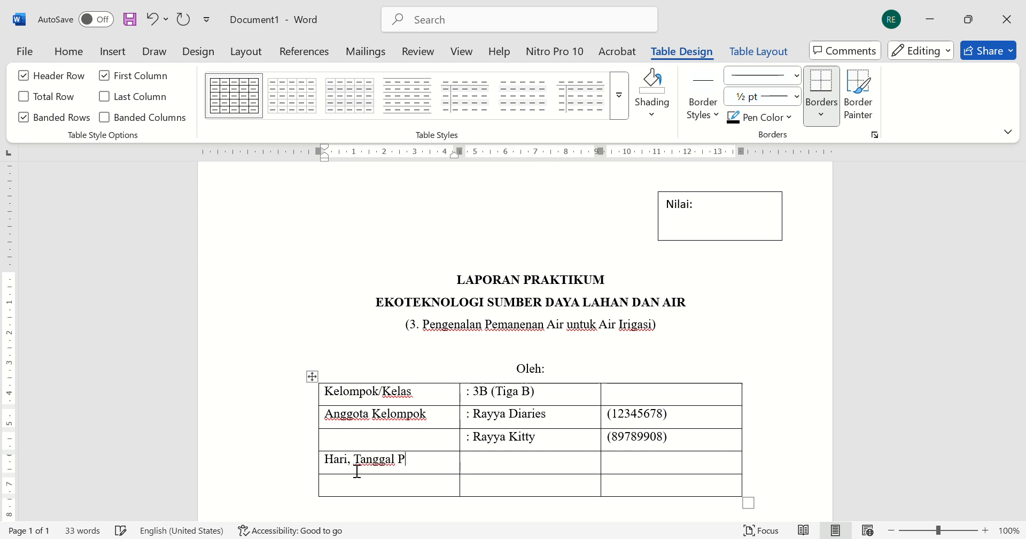
pyautogui.write('raktikum')
pyautogui.press('Tab')
pyautogui.write(':')
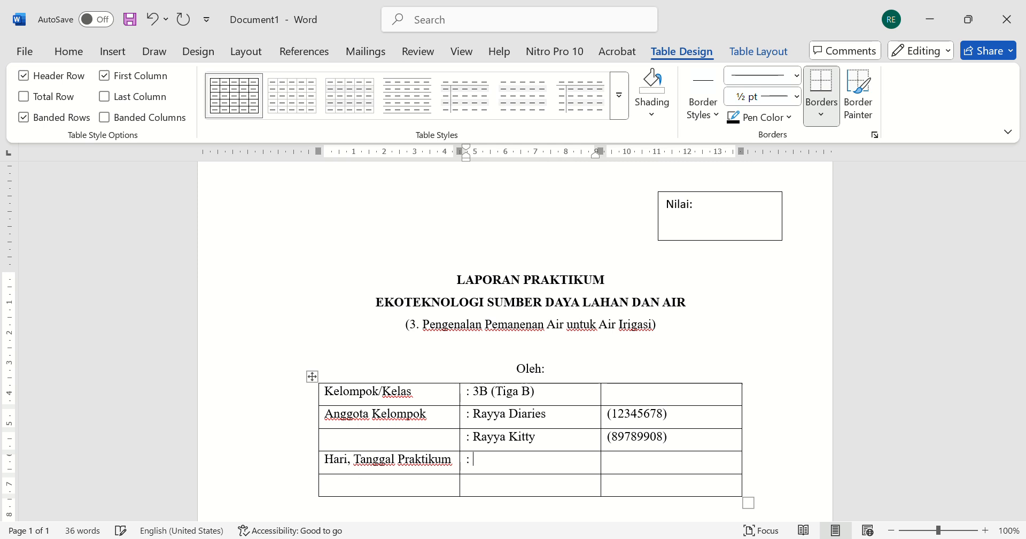
pyautogui.write(' Kamis, 13 Oktober 2025')
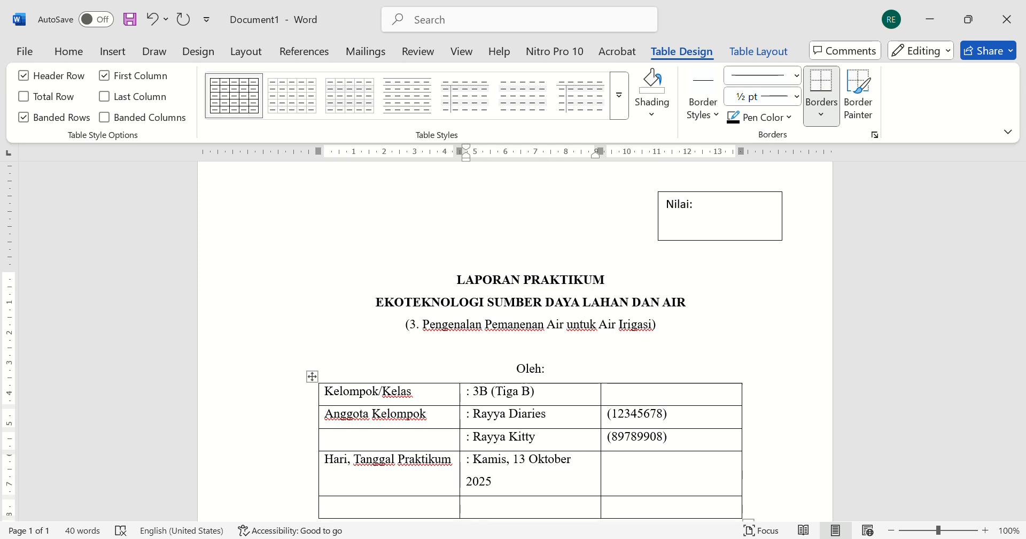
# - Fill the fifth row with "Waktu Praktikum/Shift" and ": 08.00 - Selesai / Shift B"
pyautogui.scroll(-2, 428, 506)
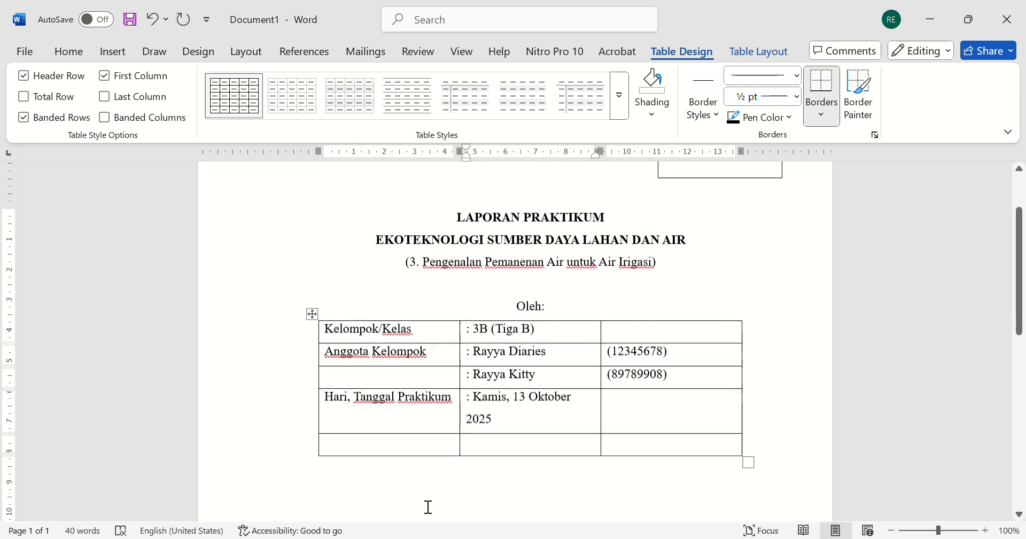
pyautogui.click(374, 453)
pyautogui.write('Waktu')
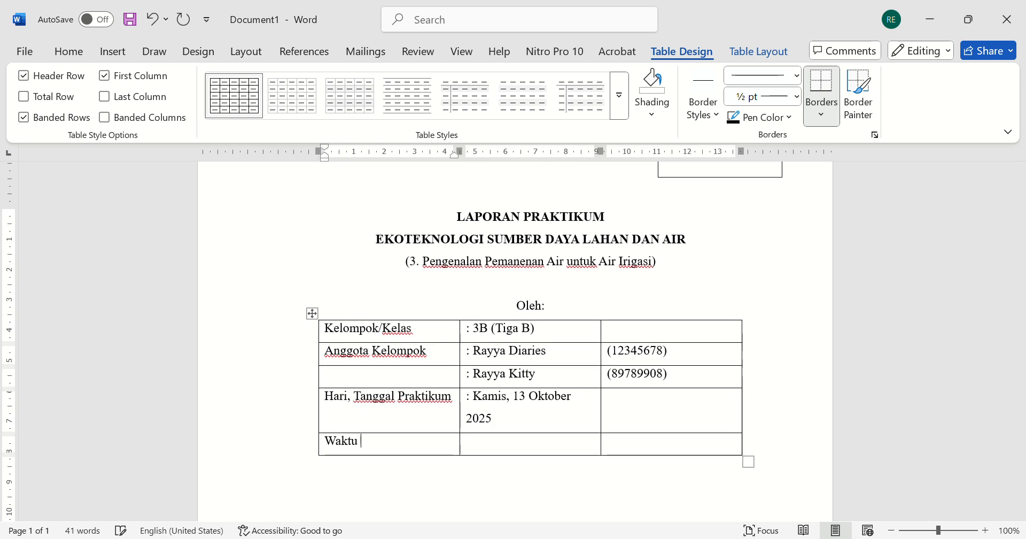
pyautogui.write(' Praktiku')
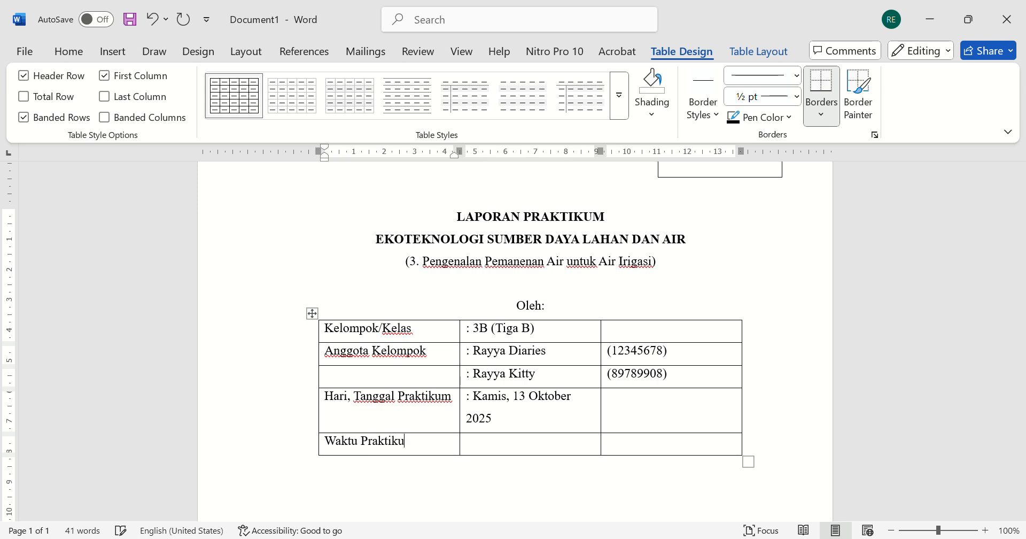
pyautogui.write('m/Shift')
pyautogui.press('Tab')
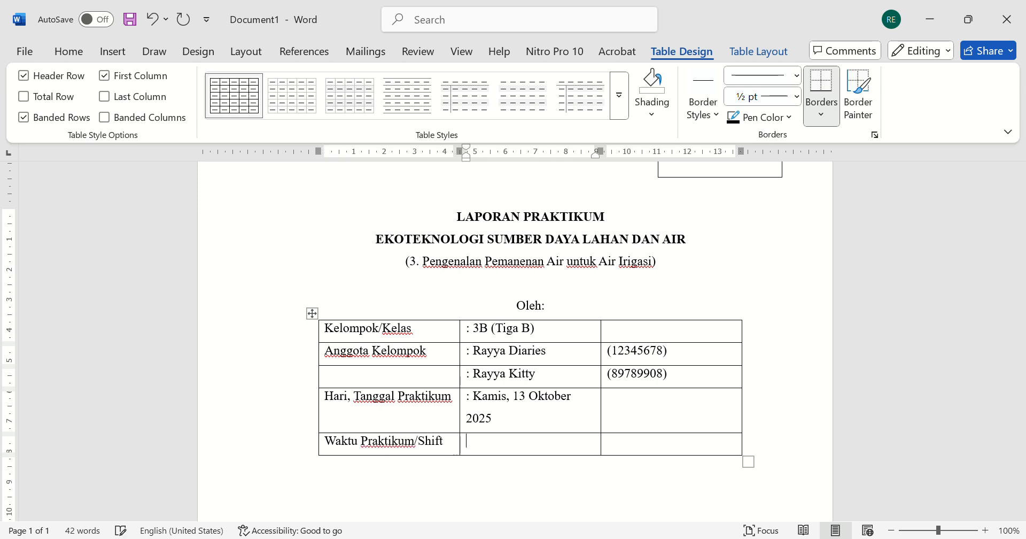
pyautogui.write(': 08.00 - Selesai')
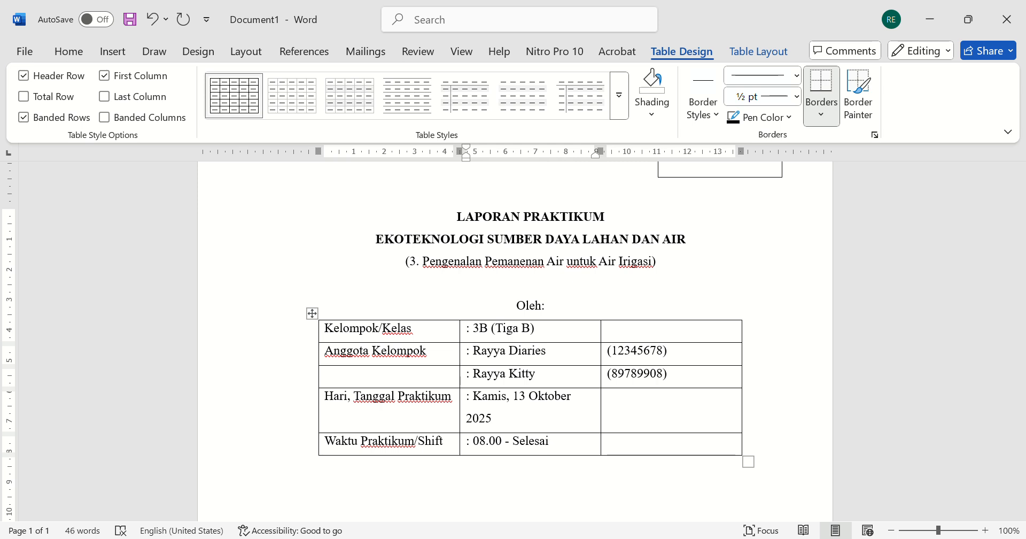
pyautogui.write(' / S')
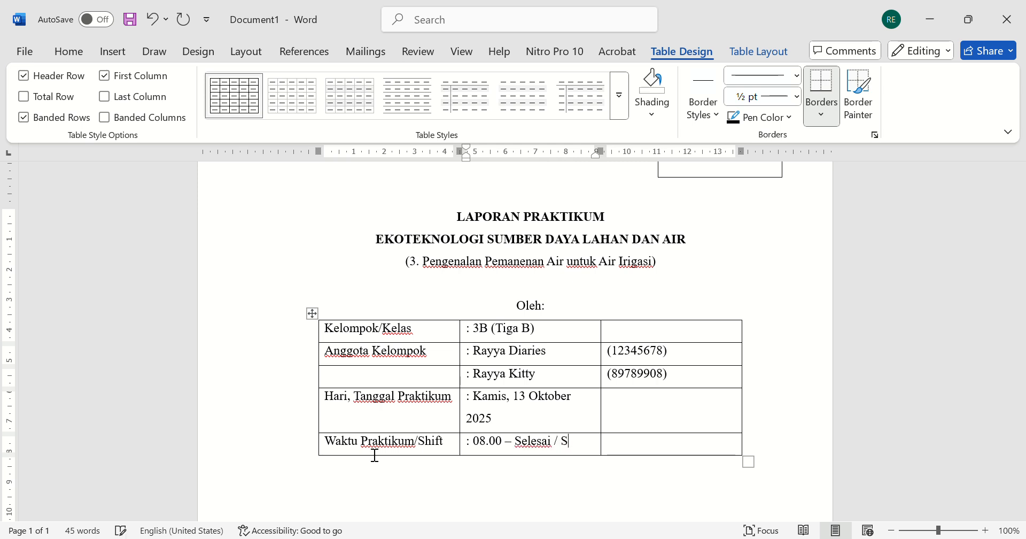
pyautogui.write('hift B')
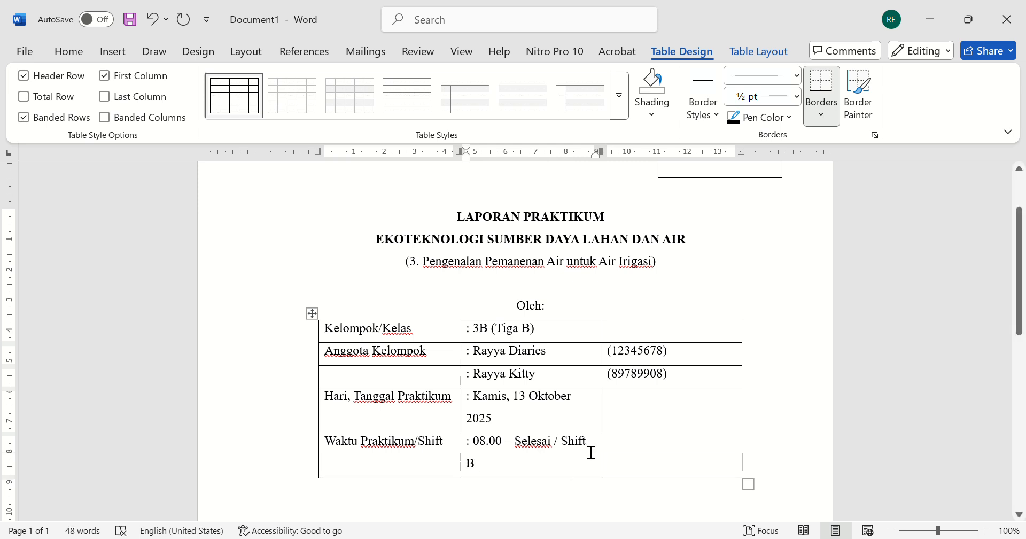
# - Italicize the word "Shift" in the fifth row's time entry
pyautogui.doubleClick(577, 440)
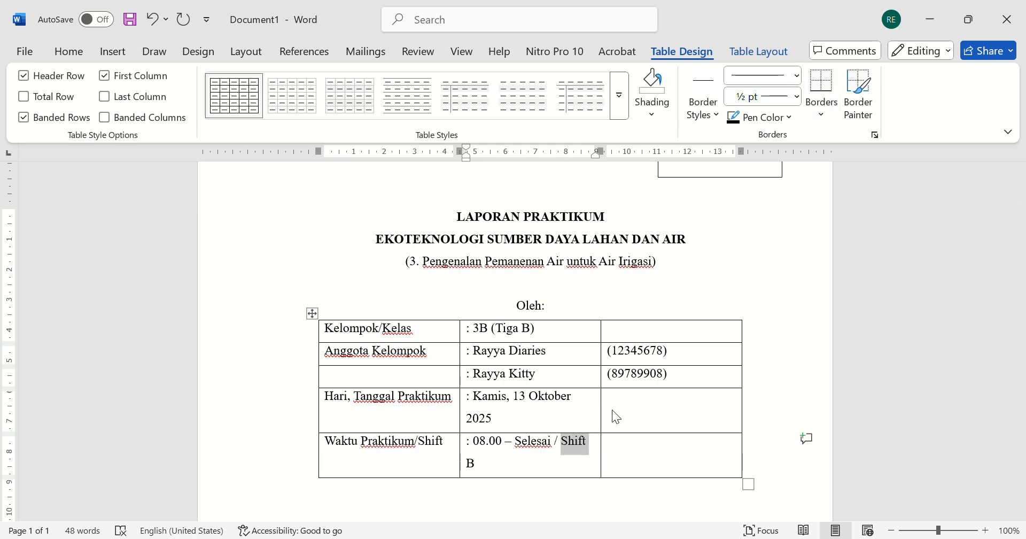
pyautogui.hotkey('ctrl', 'i')
pyautogui.click(475, 488)
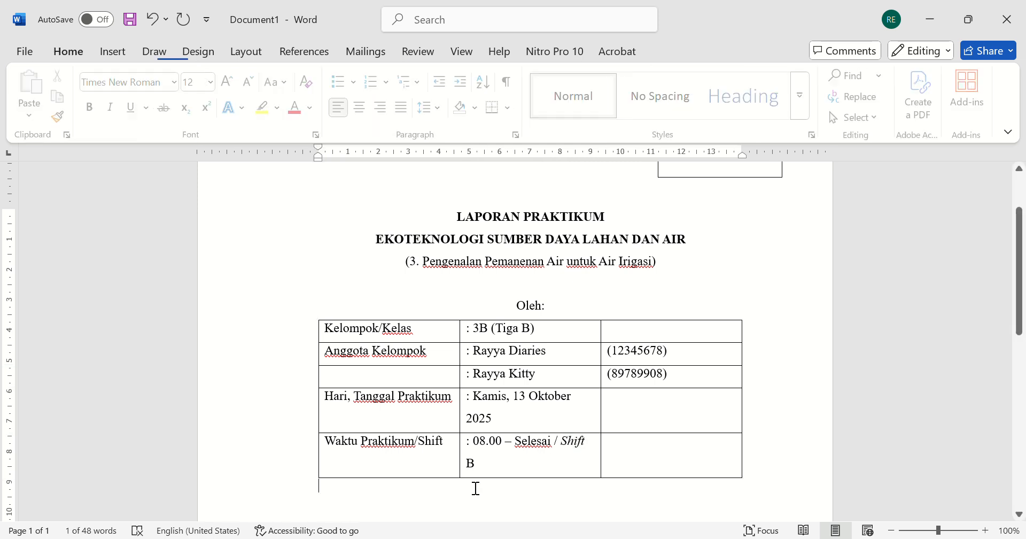
# - Add a new row at the bottom of the table and place the cursor in its first cell
pyautogui.moveTo(339, 443); pyautogui.dragTo(703, 454)
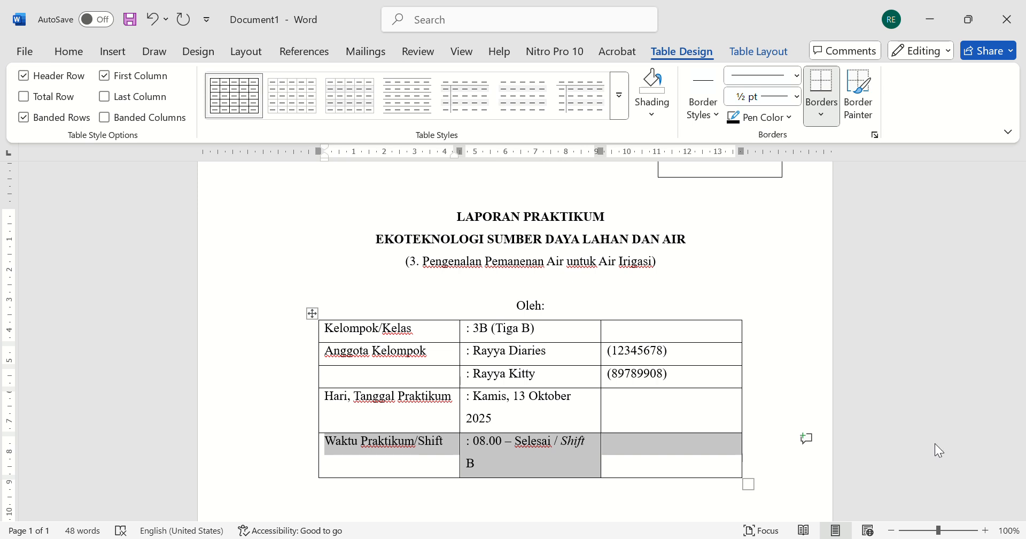
pyautogui.press('Tab')
pyautogui.scroll(-3, 454, 467)
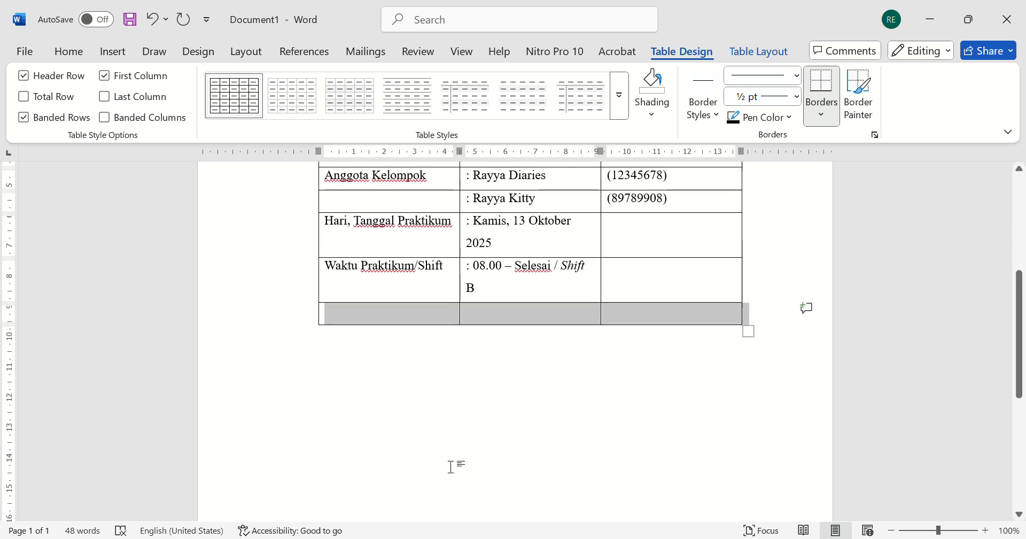
pyautogui.click(351, 319)
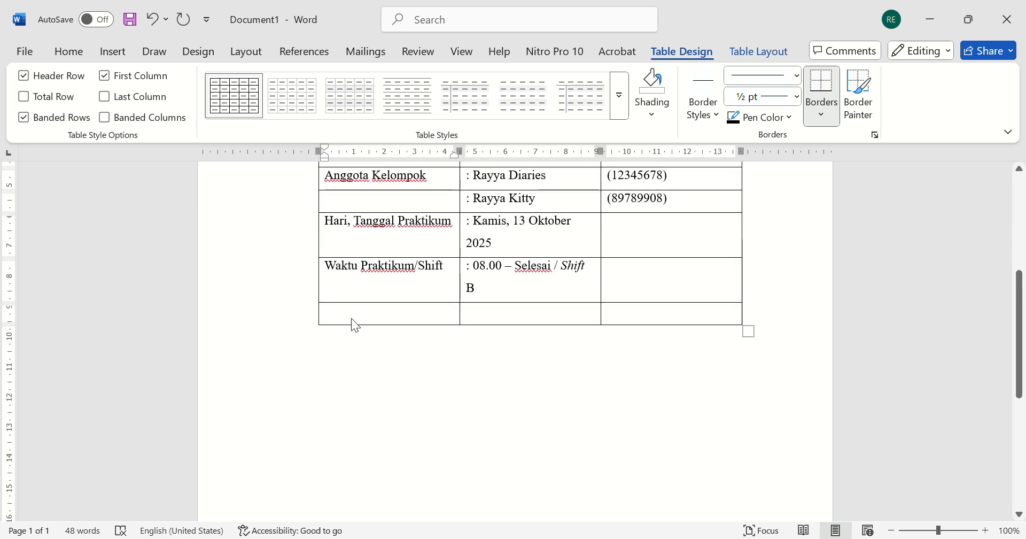
# - Label the new row "Asisten Praktikum" and start its second cell with a colon
pyautogui.write('Asisten')
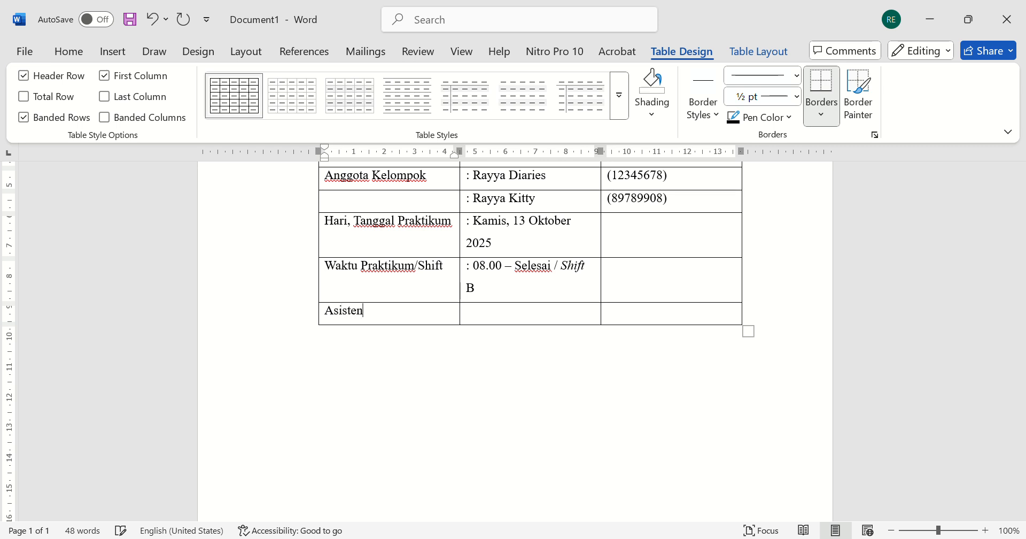
pyautogui.write(' Praktikum')
pyautogui.press('Tab')
pyautogui.write(': ')
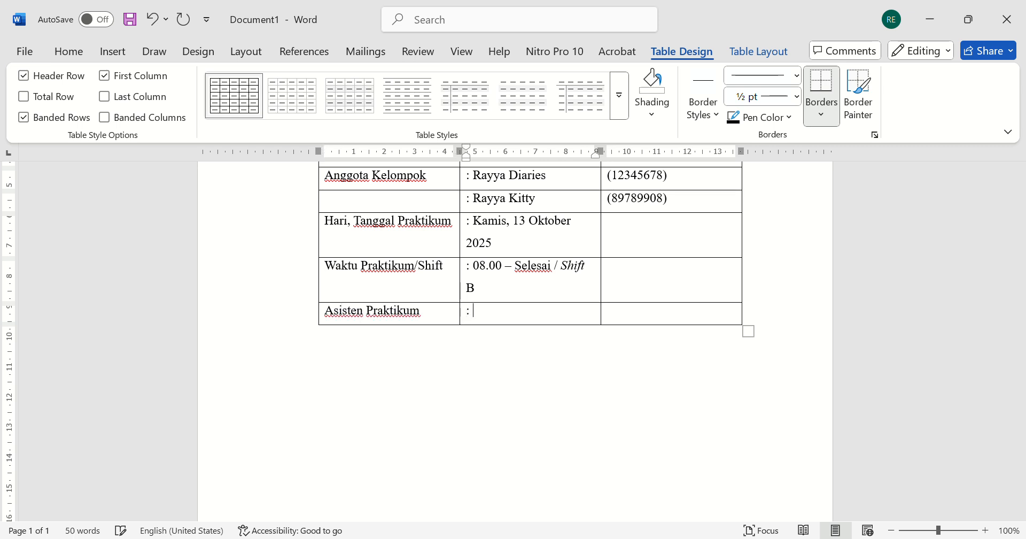
pyautogui.write('Ronald')
# - List two practicum assistants' names, numbered 1 and 2, in the last row's second cell
pyautogui.write('o')
pyautogui.press('BackSpace')
pyautogui.press('BackSpace')
pyautogui.write('on')
pyautogui.press('Return')
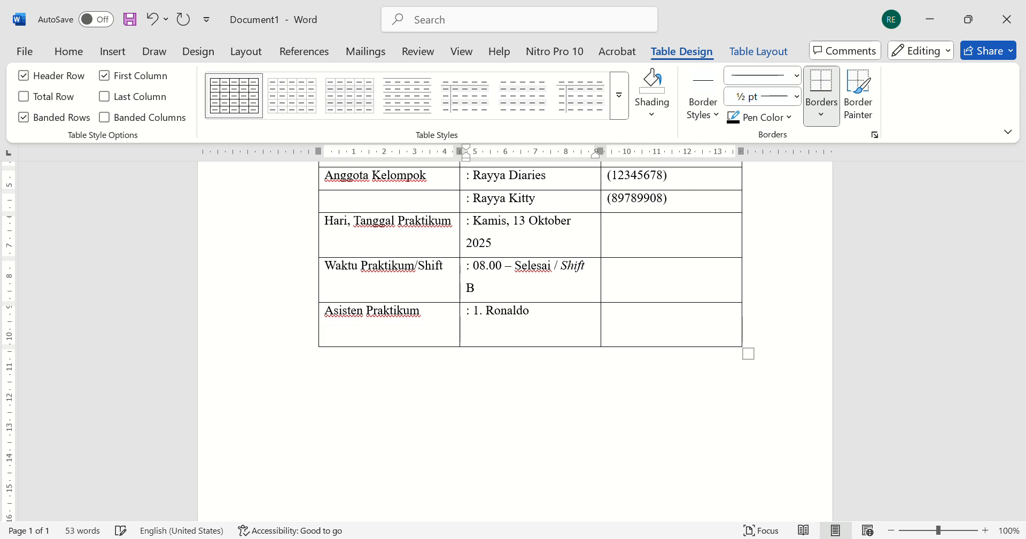
pyautogui.write('2. Ronaldowati')
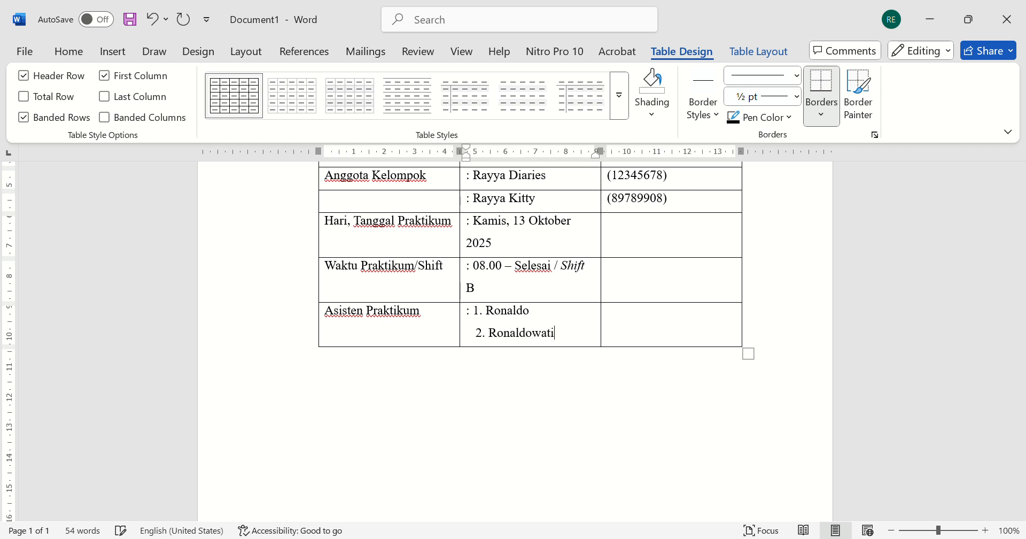
pyautogui.scroll(3, 515, 340)
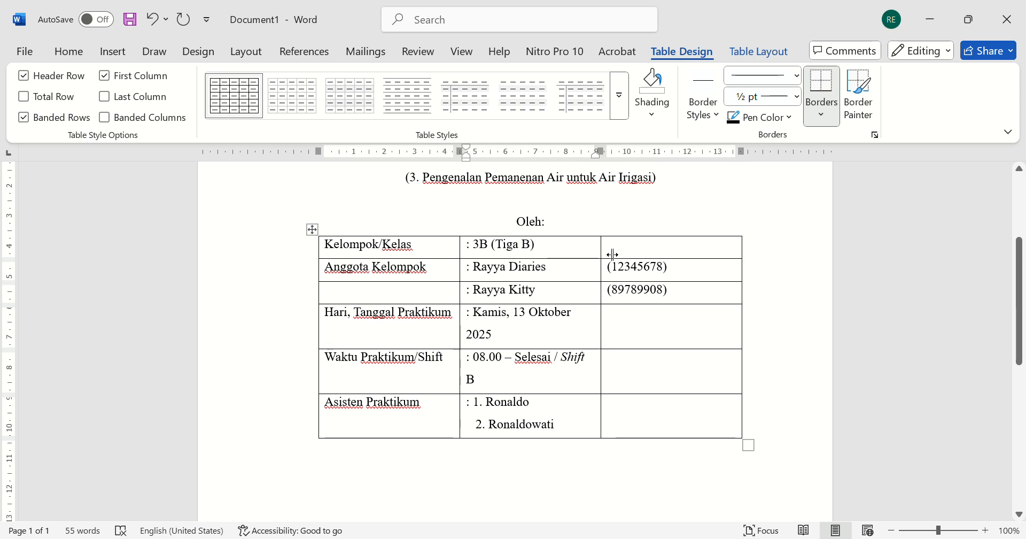
# - Widen the table's middle column slightly and remove all borders from the table
pyautogui.moveTo(612, 255); pyautogui.dragTo(619, 257)
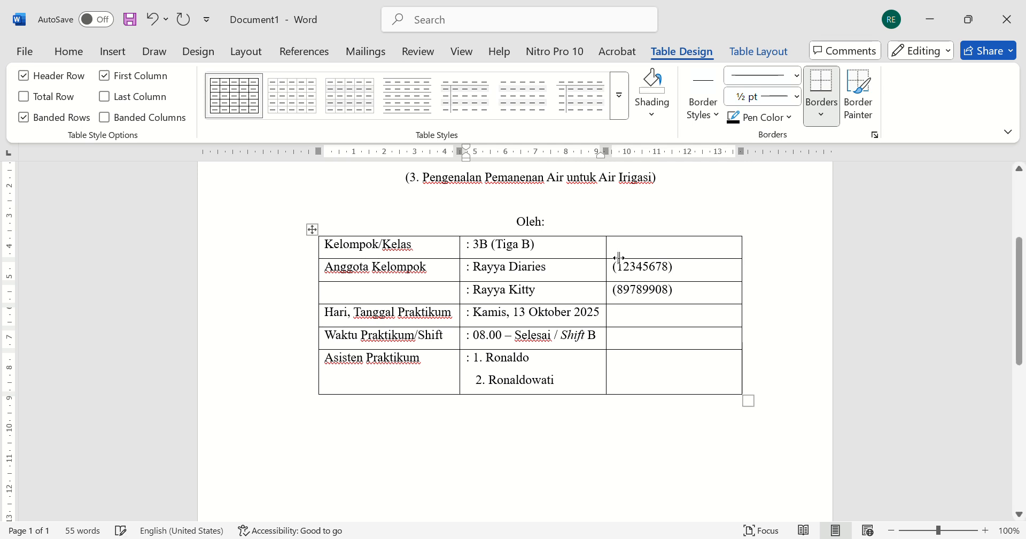
pyautogui.click(313, 230)
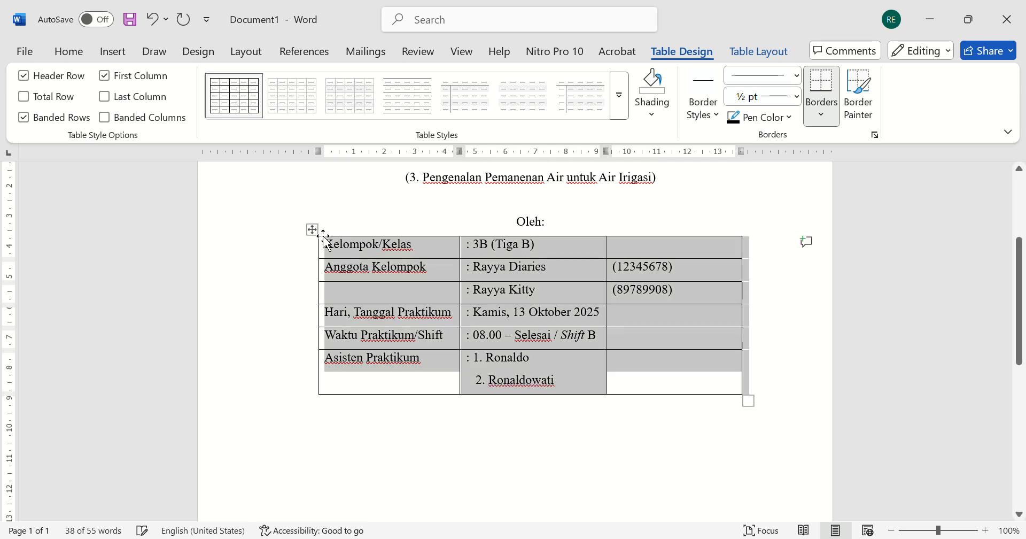
pyautogui.click(492, 203)
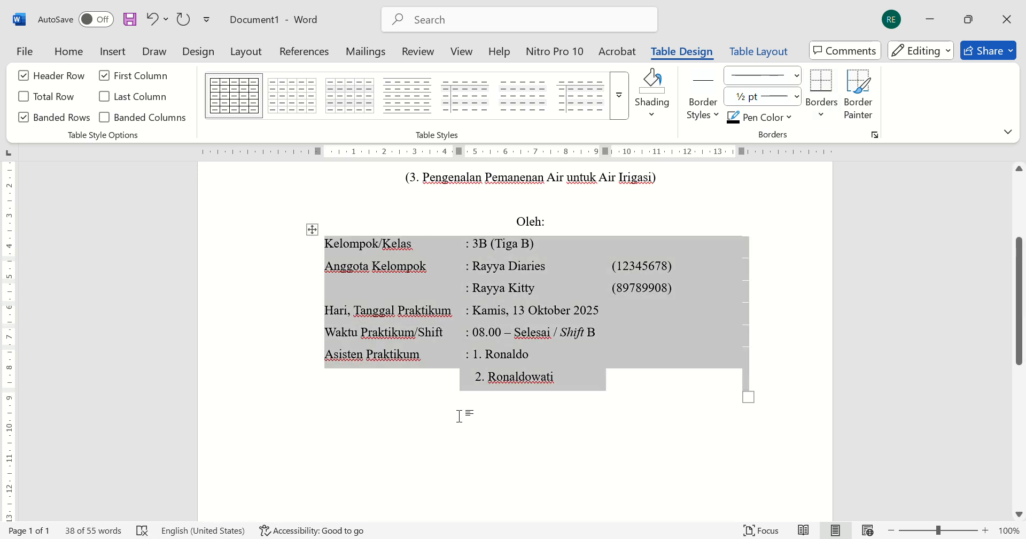
pyautogui.click(466, 416)
pyautogui.scroll(2, 469, 422)
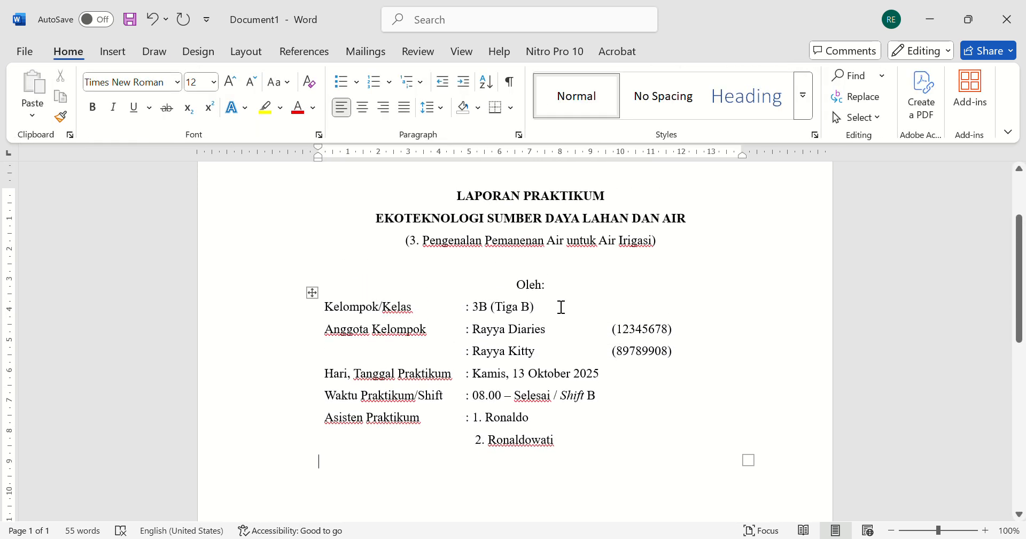
# - Insert a blank line between "Oleh:" and the table
pyautogui.click(564, 298)
pyautogui.press('Return')
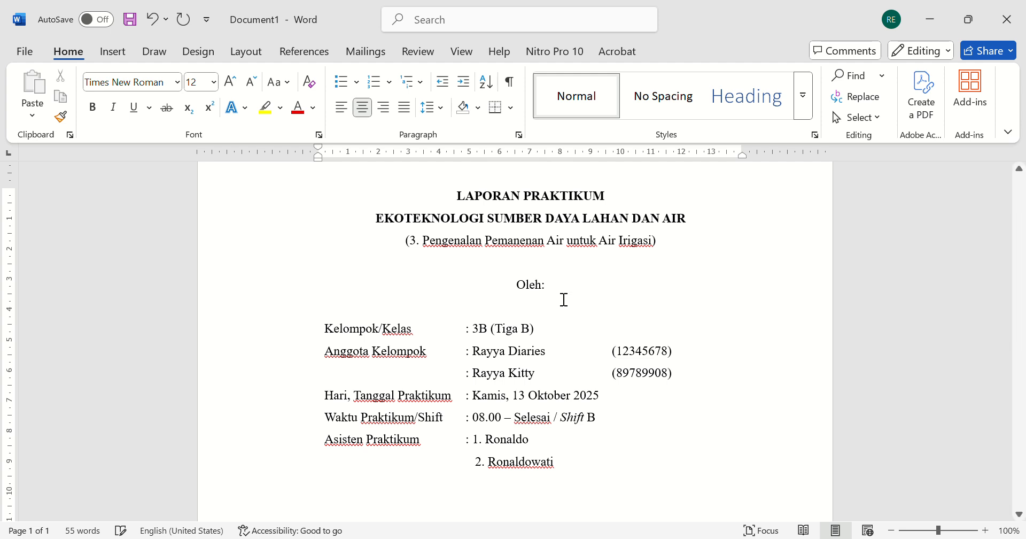
# - Centre the empty paragraph below the table
pyautogui.scroll(-5, 588, 348)
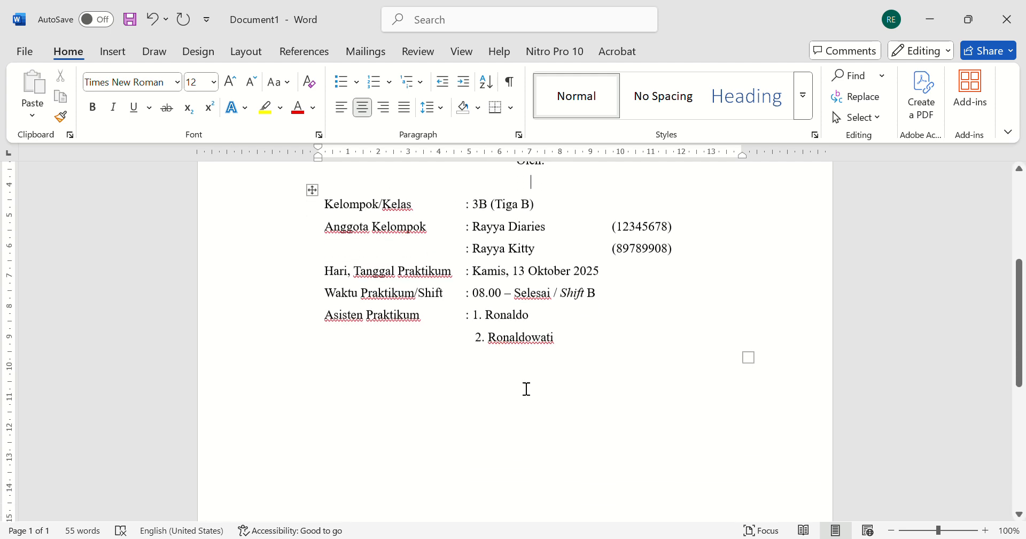
pyautogui.click(511, 404)
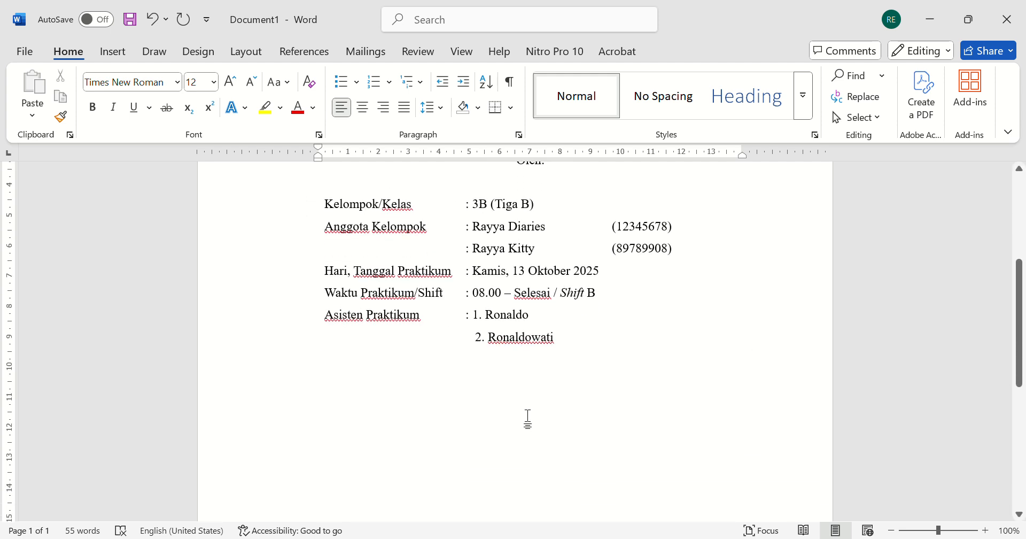
pyautogui.click(365, 109)
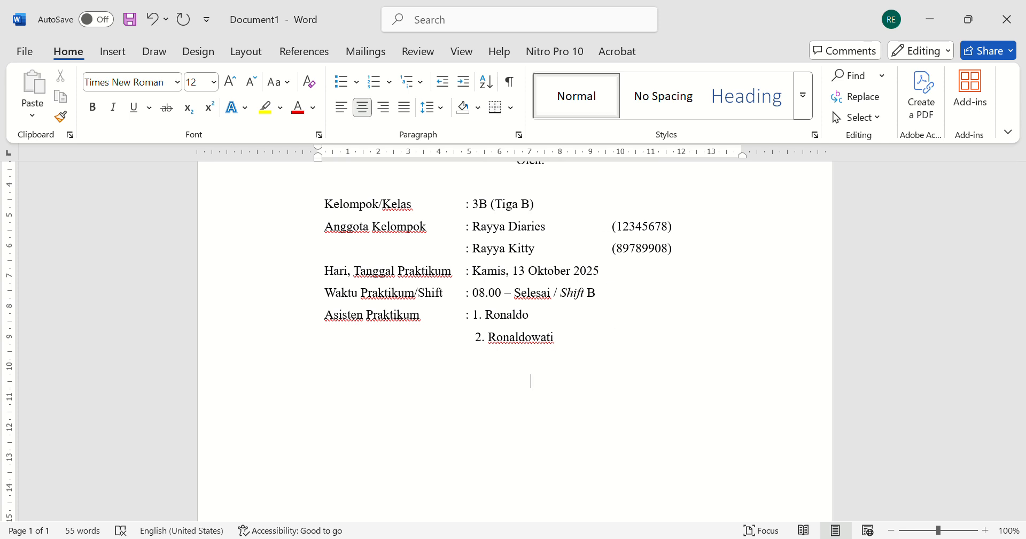
pyautogui.moveTo(477, 370); pyautogui.dragTo(567, 461)
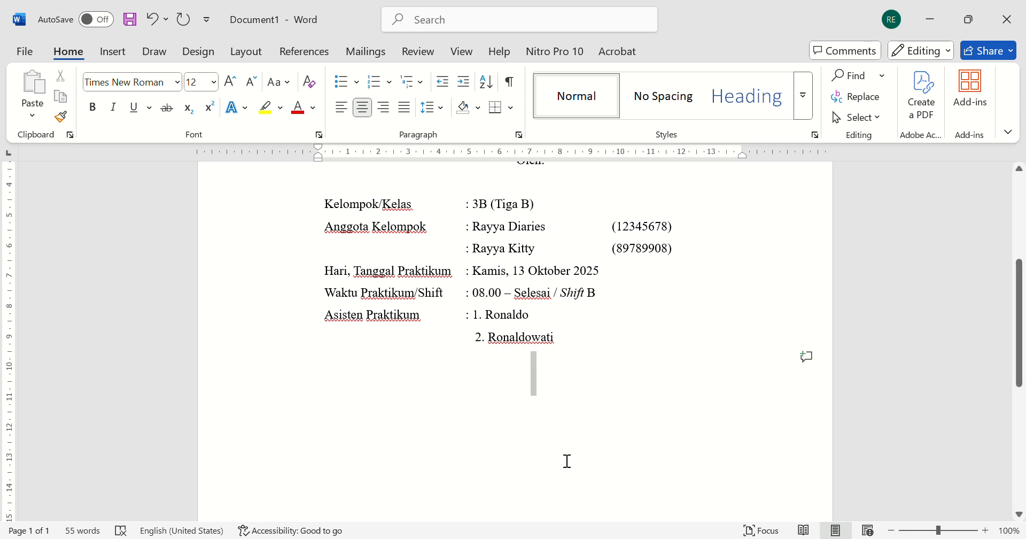
pyautogui.click(511, 392)
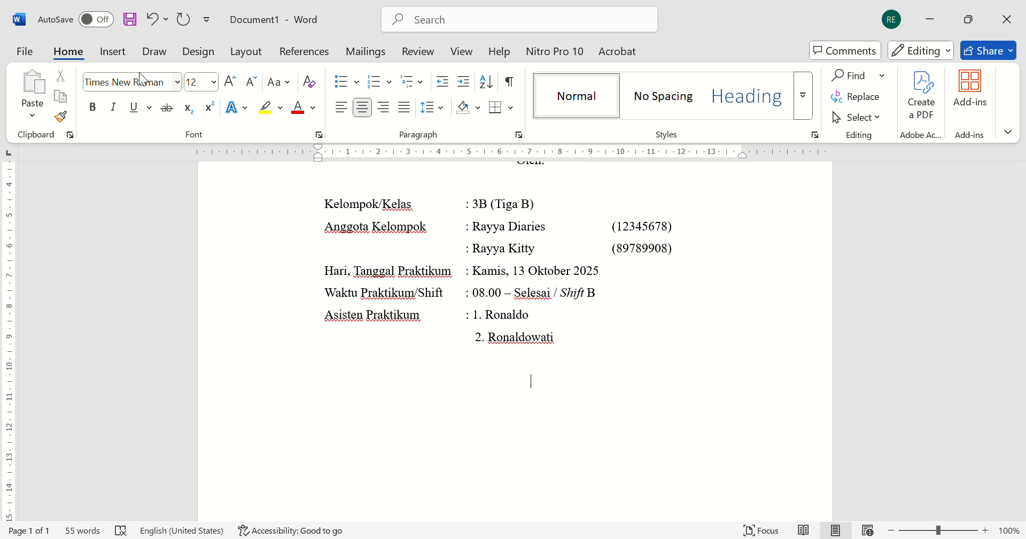
# - Draw a text box about 4.73 cm wide and 3.93 cm tall below the table and enter "LOGO" in it
pyautogui.click(127, 50)
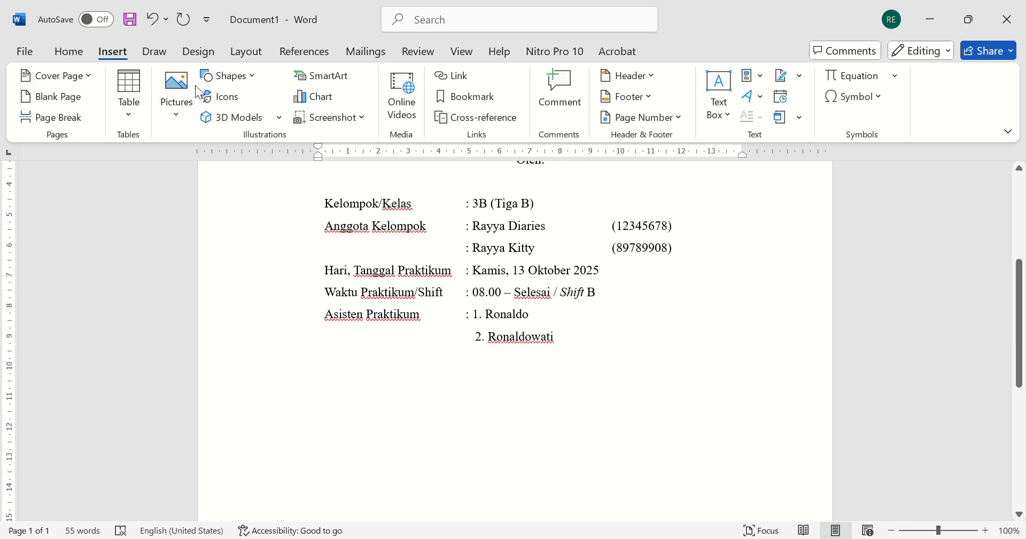
pyautogui.click(209, 116)
pyautogui.scroll(-3, 486, 367)
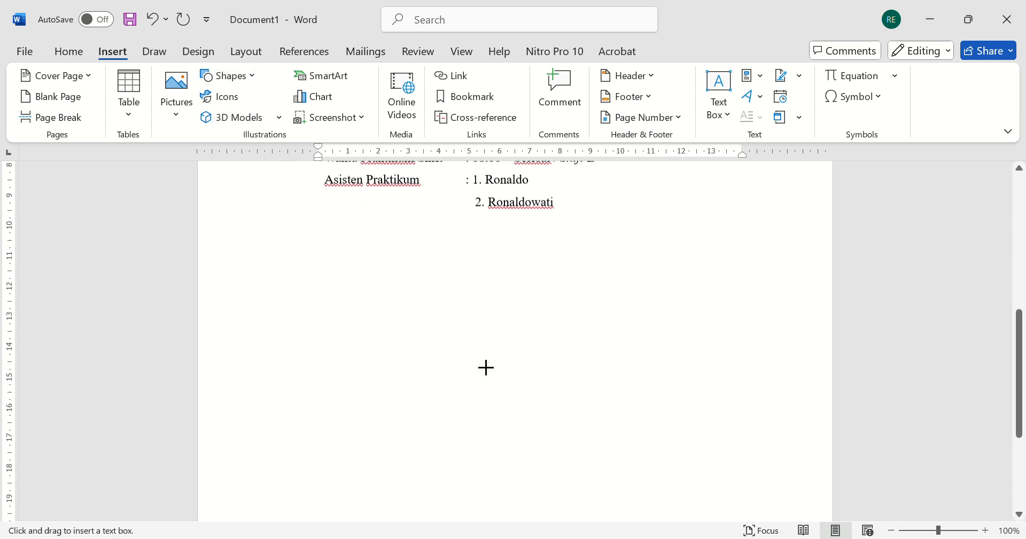
pyautogui.moveTo(467, 253); pyautogui.dragTo(606, 359)
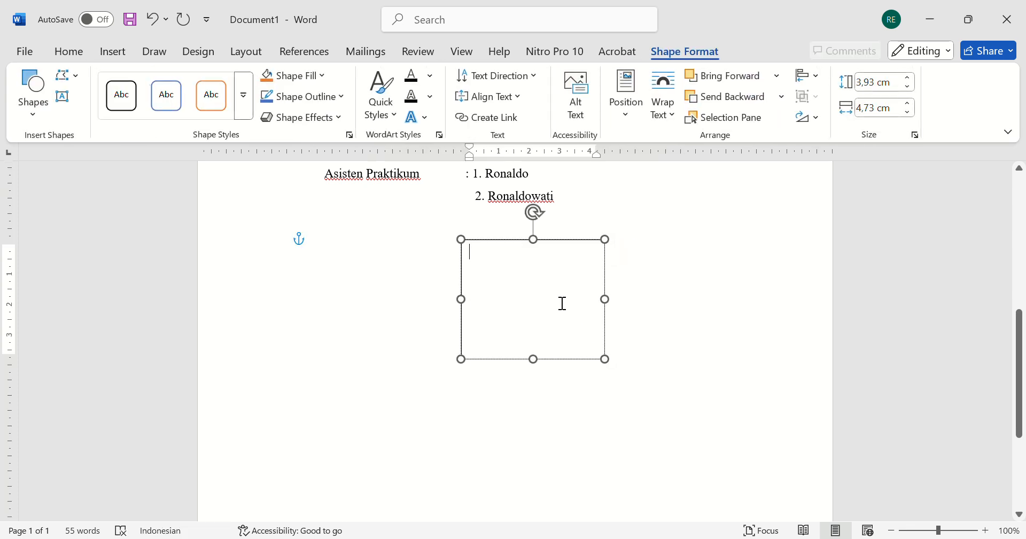
pyautogui.write('LOGO')
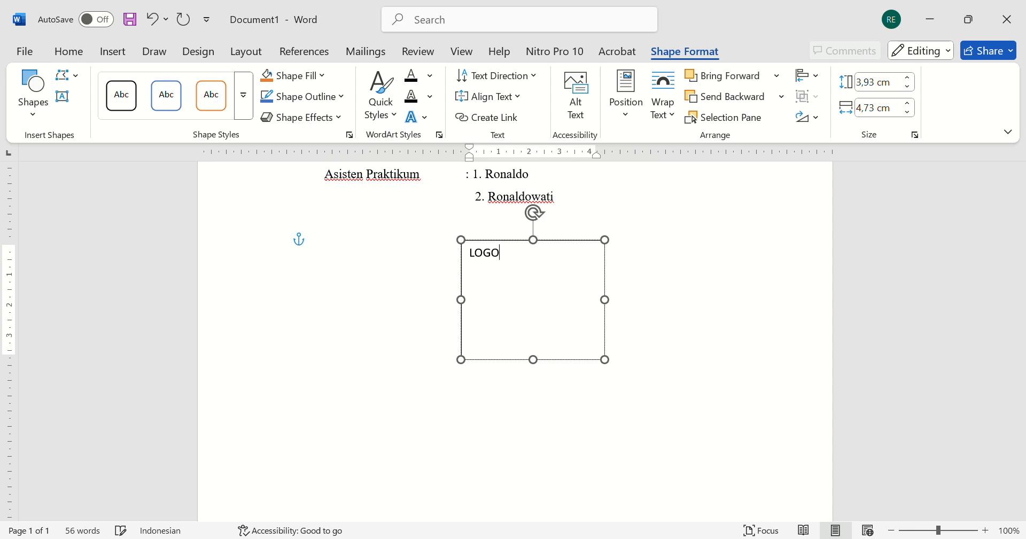
# - Move the logo box down by adding one blank line above it
pyautogui.click(513, 410)
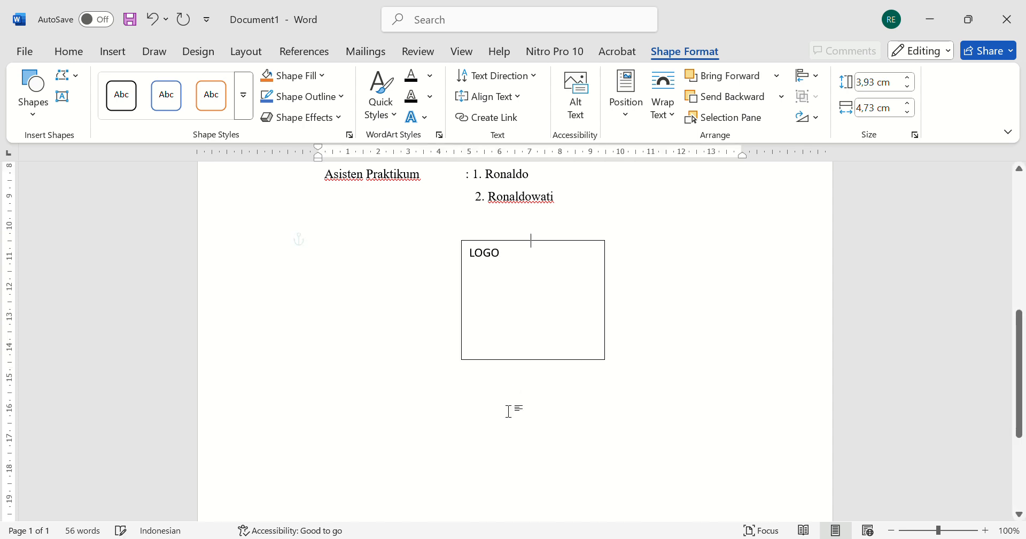
pyautogui.press('Return')
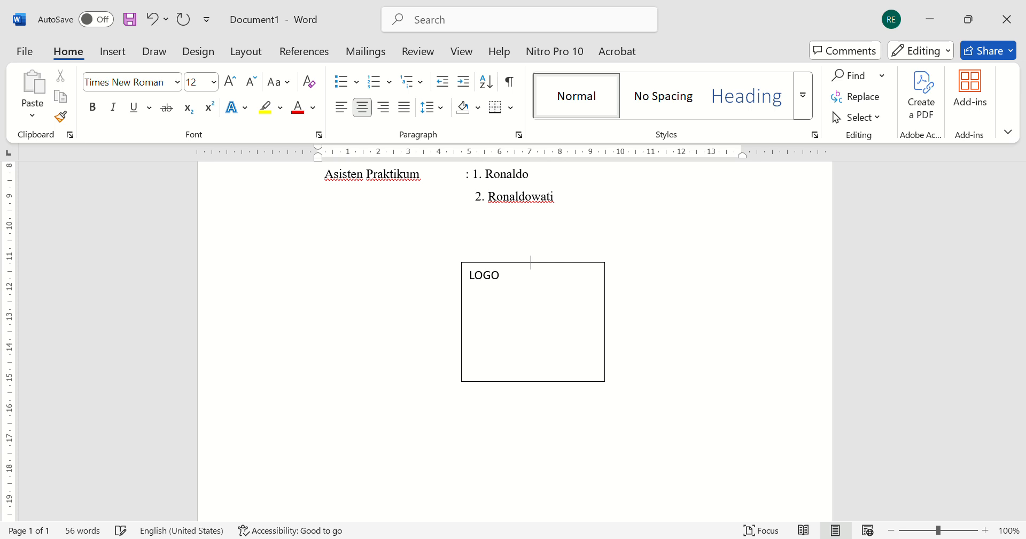
pyautogui.press('Return')
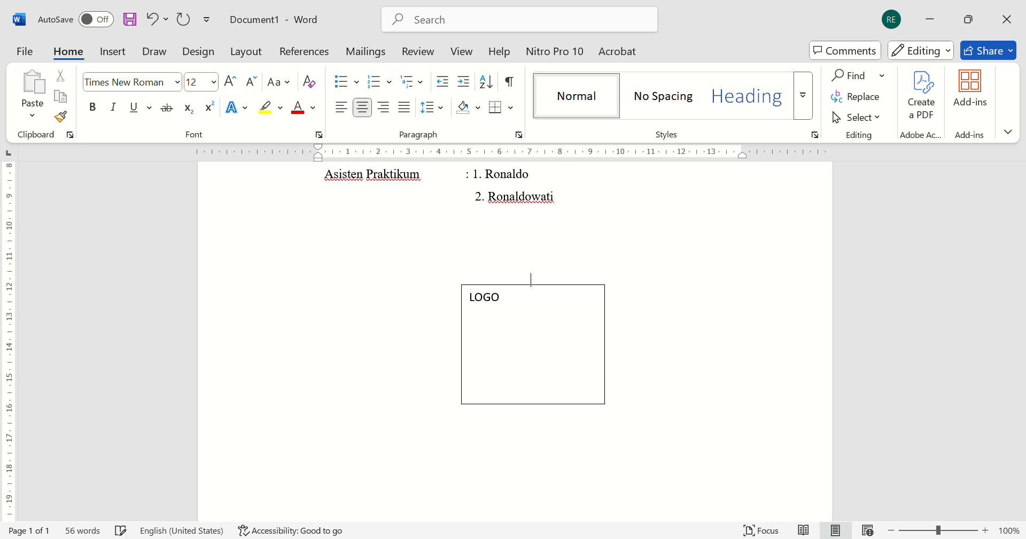
pyautogui.press('BackSpace')
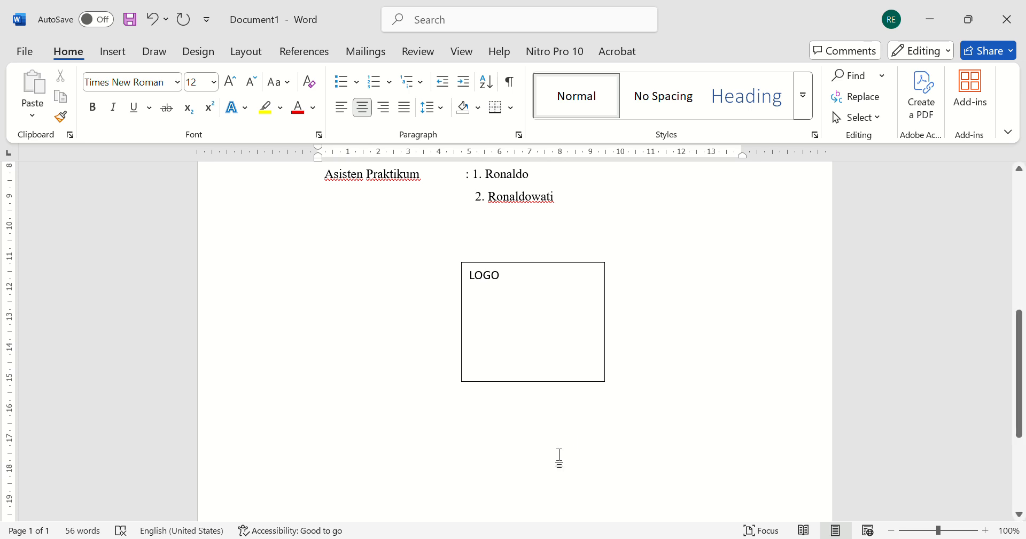
# - Below the logo box, type "LABORATORIUM SUMBER DAYA AIR" in bold as a centred line
pyautogui.click(535, 440)
pyautogui.hotkey('ctrl', 'b')
pyautogui.write('LABPR')
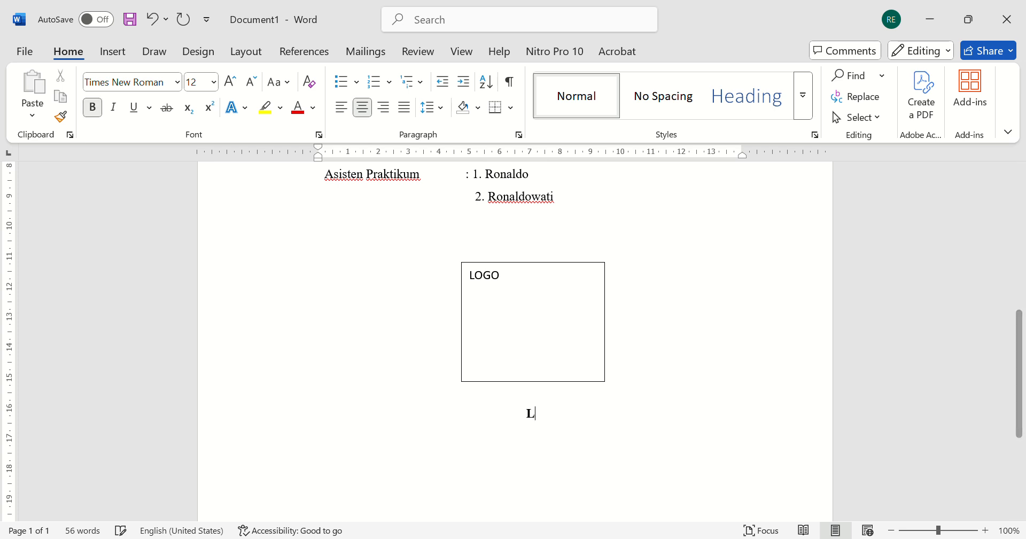
pyautogui.press('BackSpace')
pyautogui.press('BackSpace')
pyautogui.write('ORA')
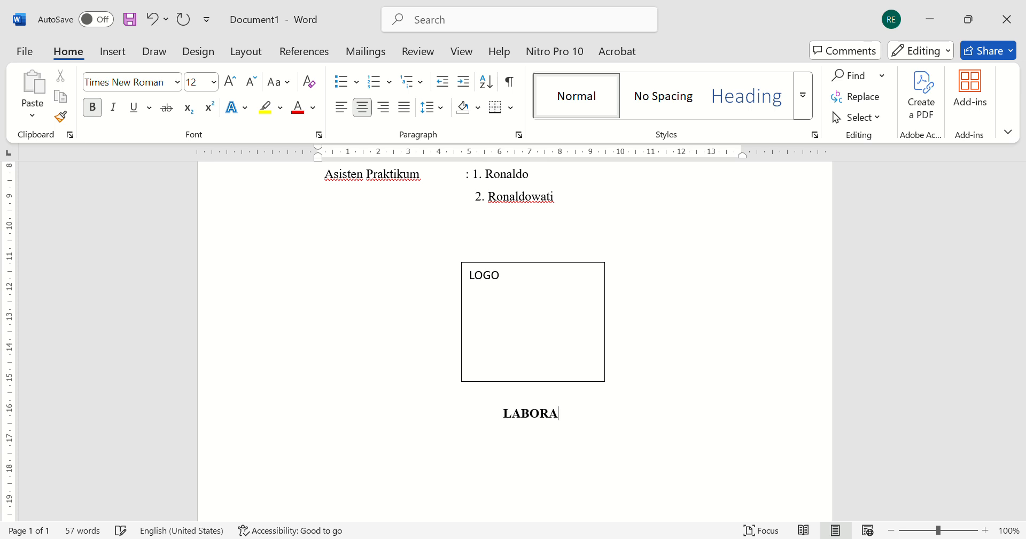
pyautogui.write('TORIUM S')
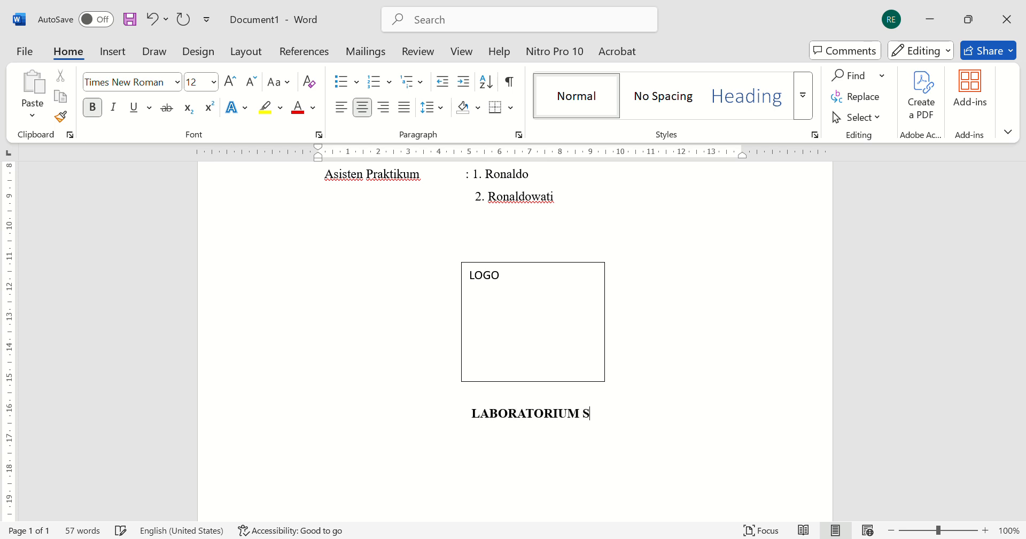
pyautogui.write('UMBER DAYA AIR ')
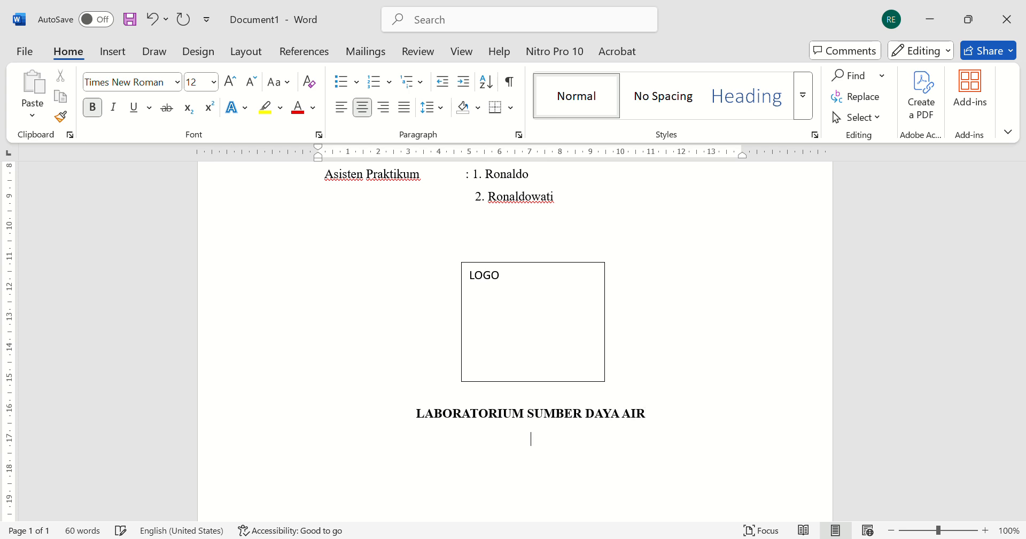
pyautogui.write('DEPARTEMEN')
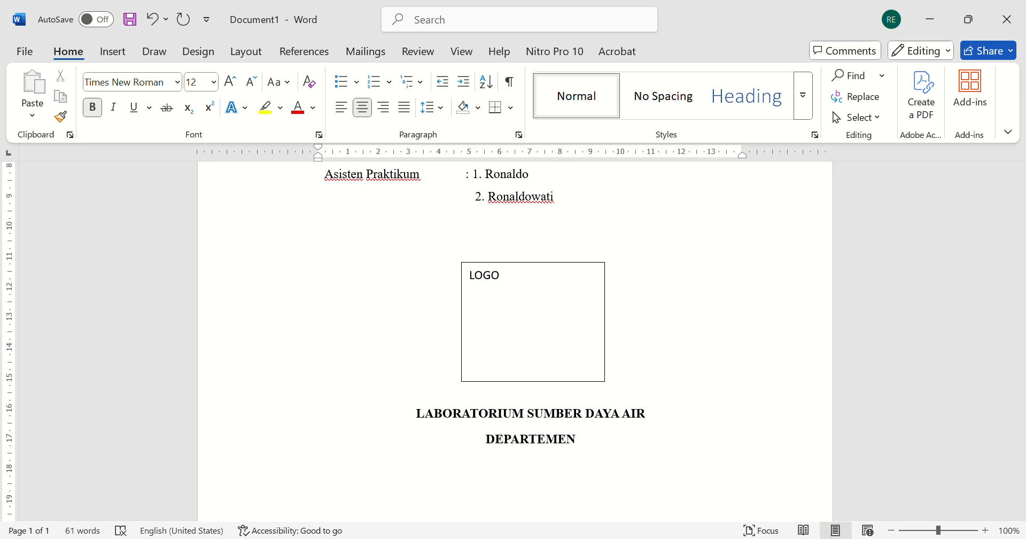
pyautogui.write(' TEKNIK')
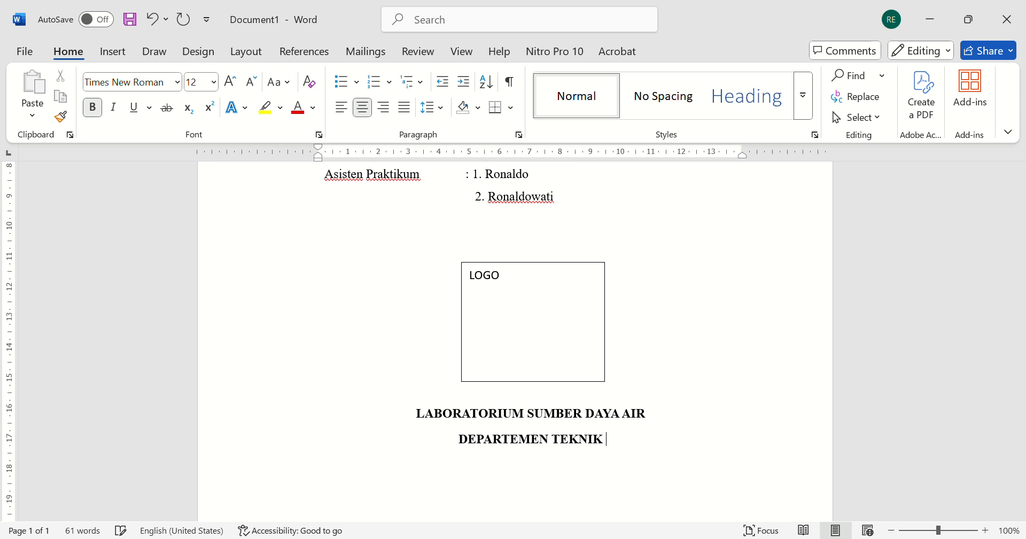
pyautogui.write(' PERTANIAN ')
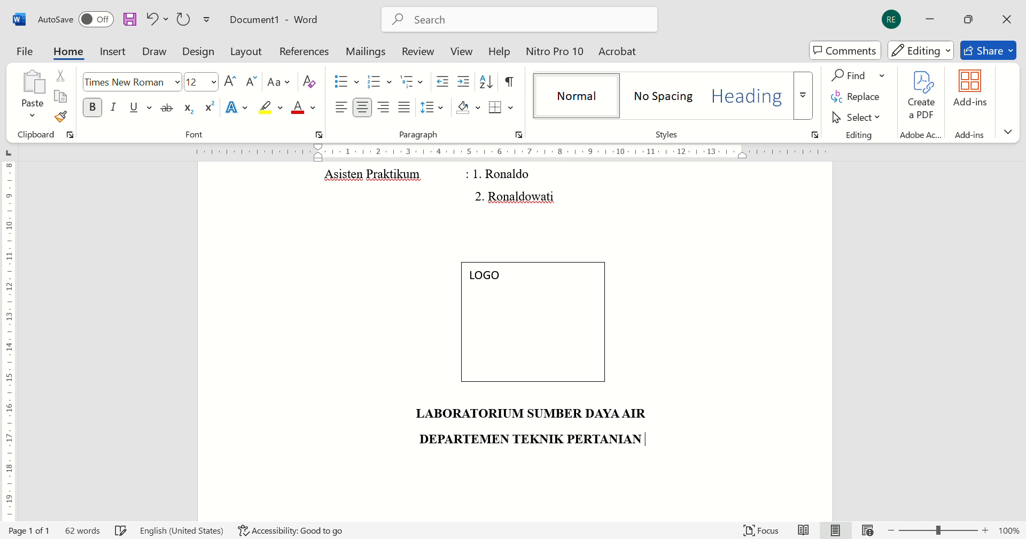
pyautogui.write('DAN BIOSIST')
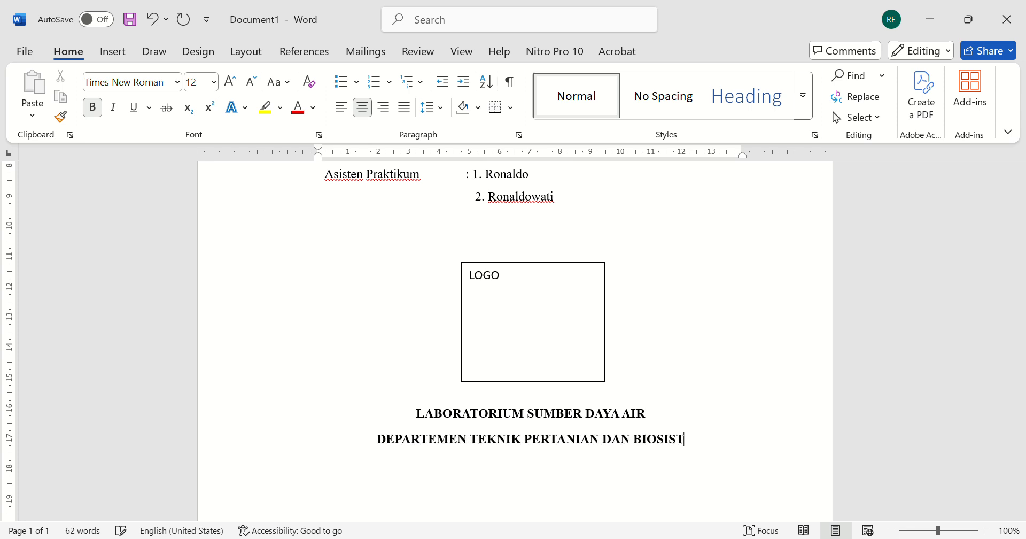
pyautogui.write('EM FAKULTAS')
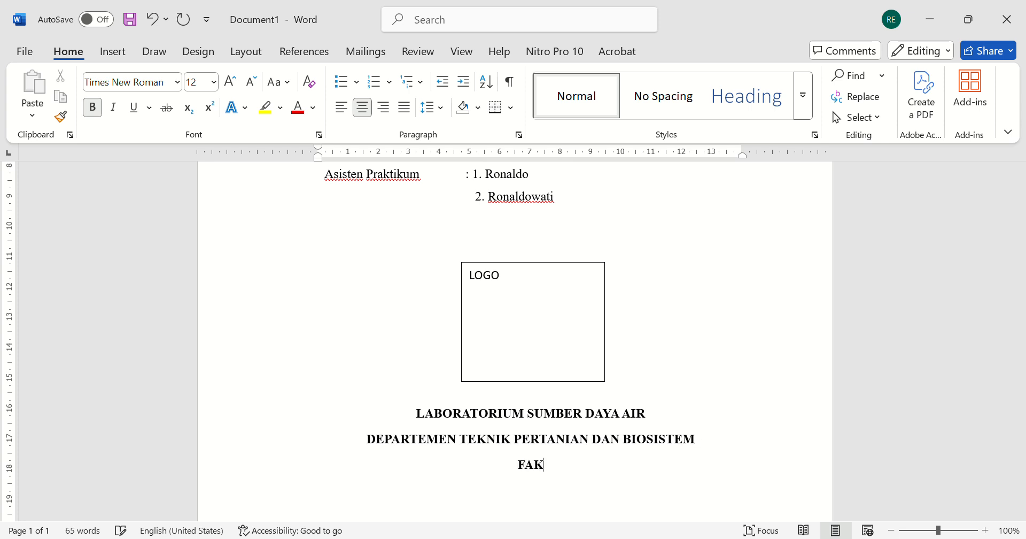
# - Add the bold lines "FAKULTAS", "UNIVERSITAS PADJADJARAN" and "2025" at the bottom of the cover page
pyautogui.press('Return')
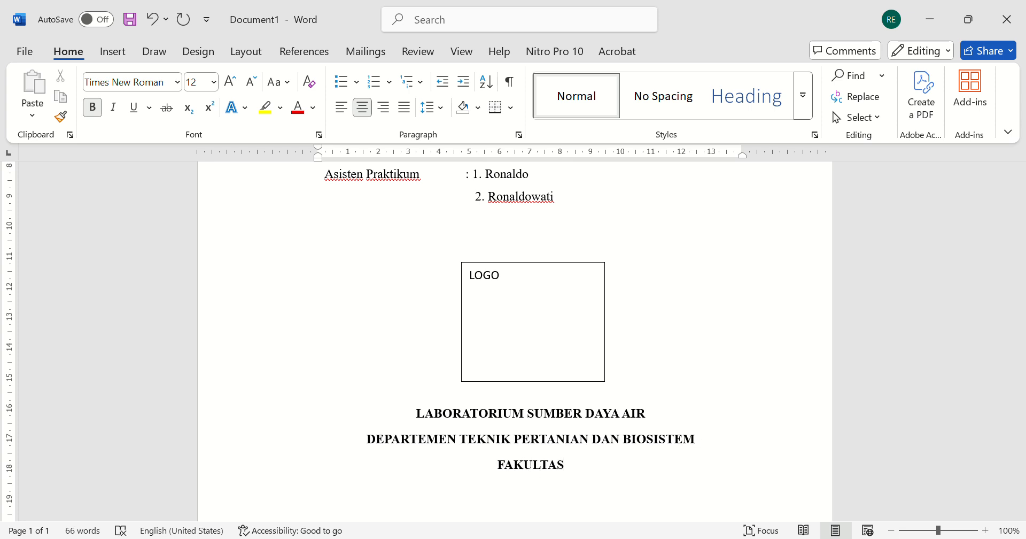
pyautogui.write('UNIVERSITAS PADJAD')
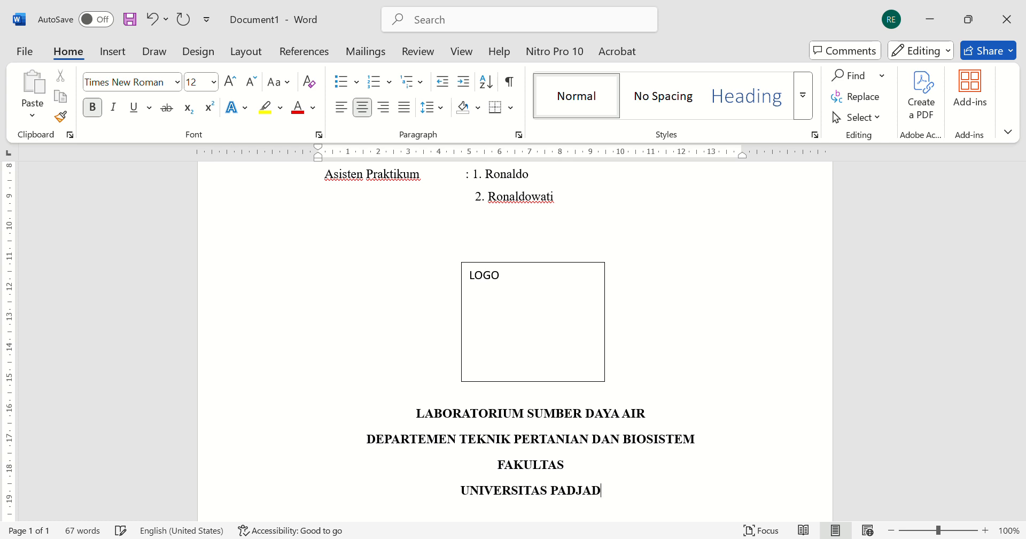
pyautogui.write('JARAN ')
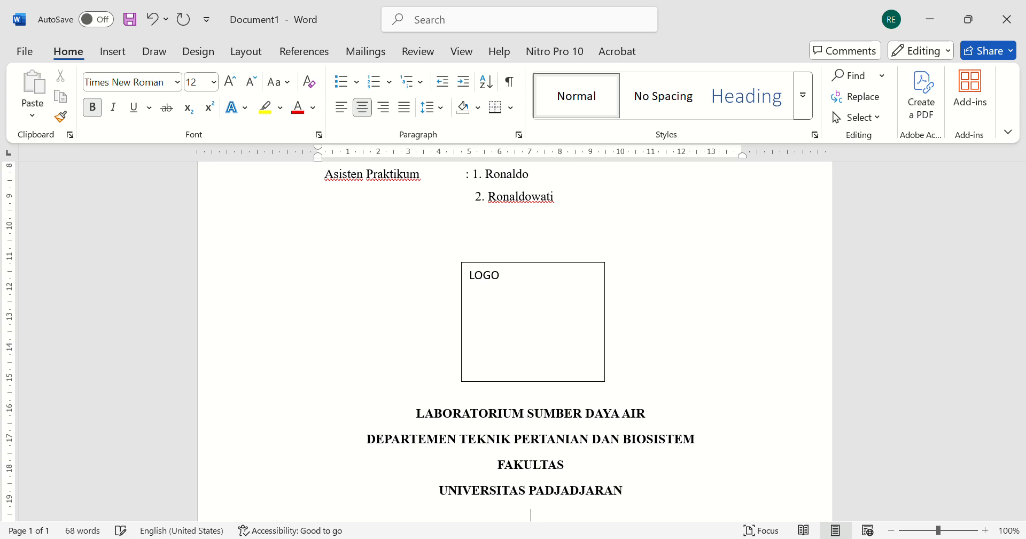
pyautogui.write('2025')
# - Scroll through the cover page to review the complete layout
pyautogui.scroll(-3, 515, 342)
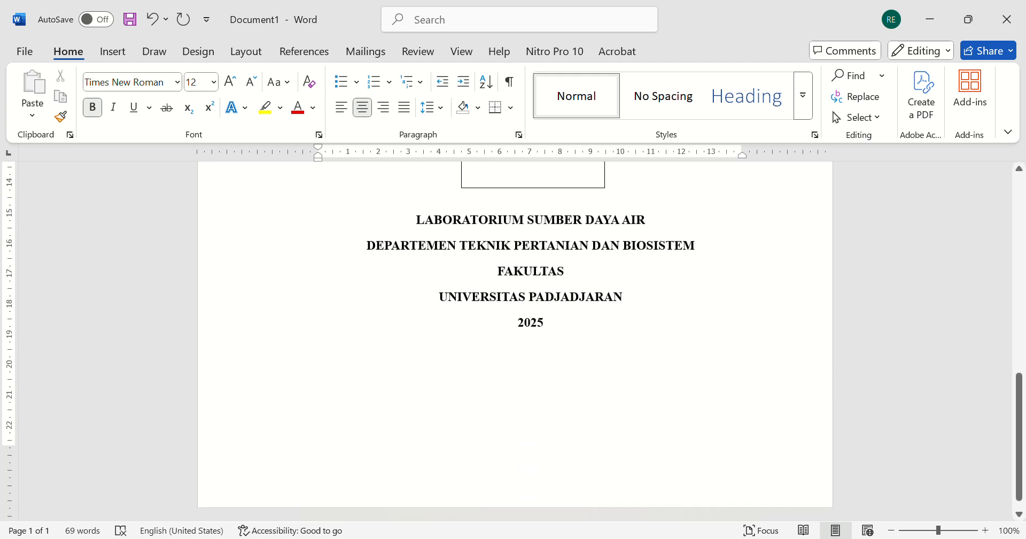
pyautogui.scroll(8, 515, 342)
pyautogui.scroll(1, 508, 326)
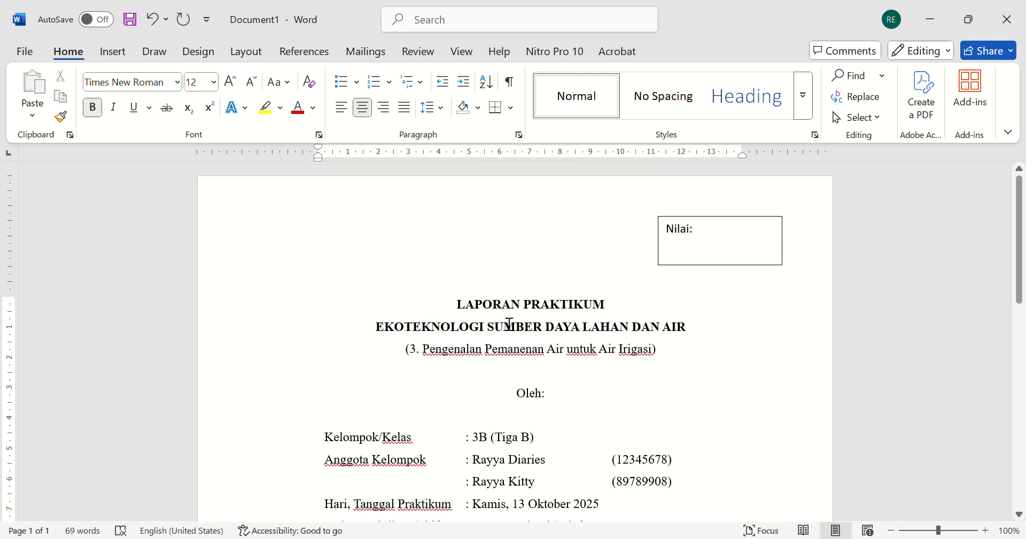
pyautogui.scroll(-2, 508, 326)
pyautogui.scroll(2, 501, 369)
pyautogui.scroll(-2, 473, 371)
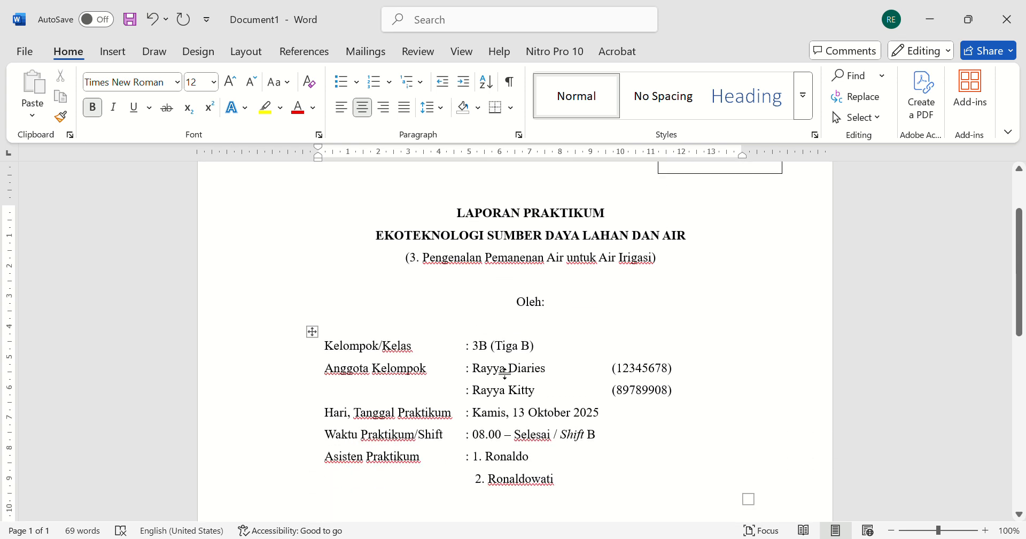
pyautogui.scroll(3, 500, 367)
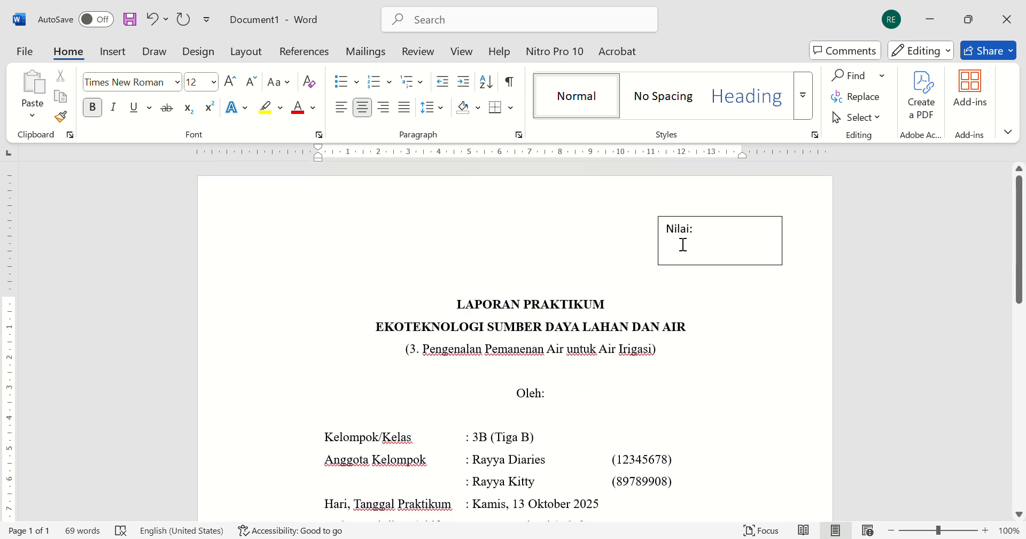
pyautogui.click(684, 241)
pyautogui.click(418, 391)
pyautogui.scroll(-1, 418, 391)
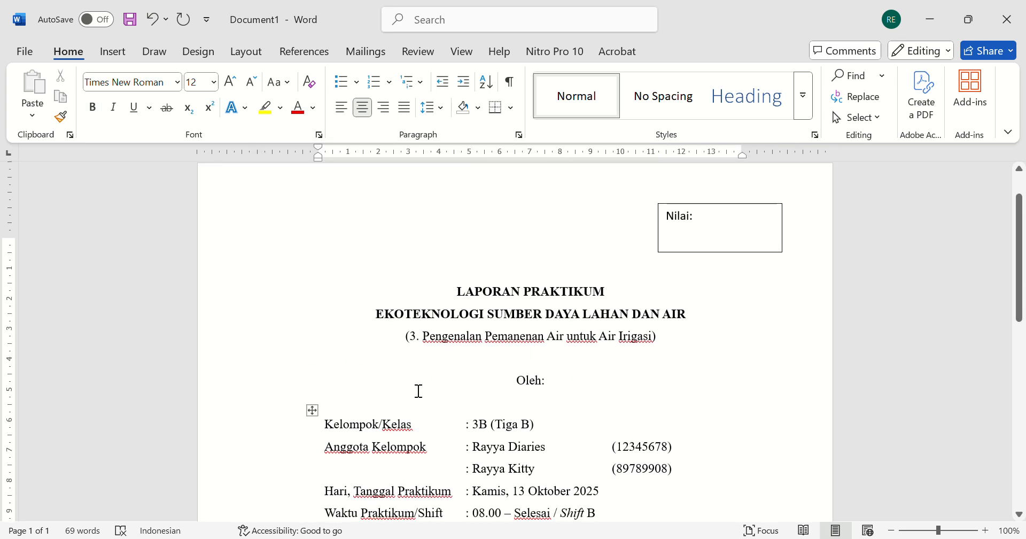
pyautogui.hotkey('ctrl', 'a')
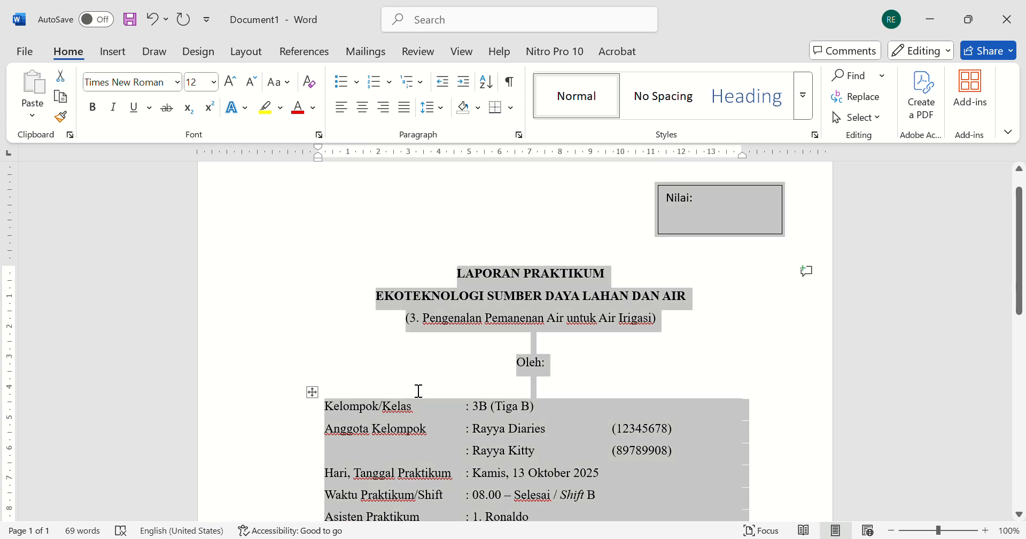
pyautogui.click(119, 83)
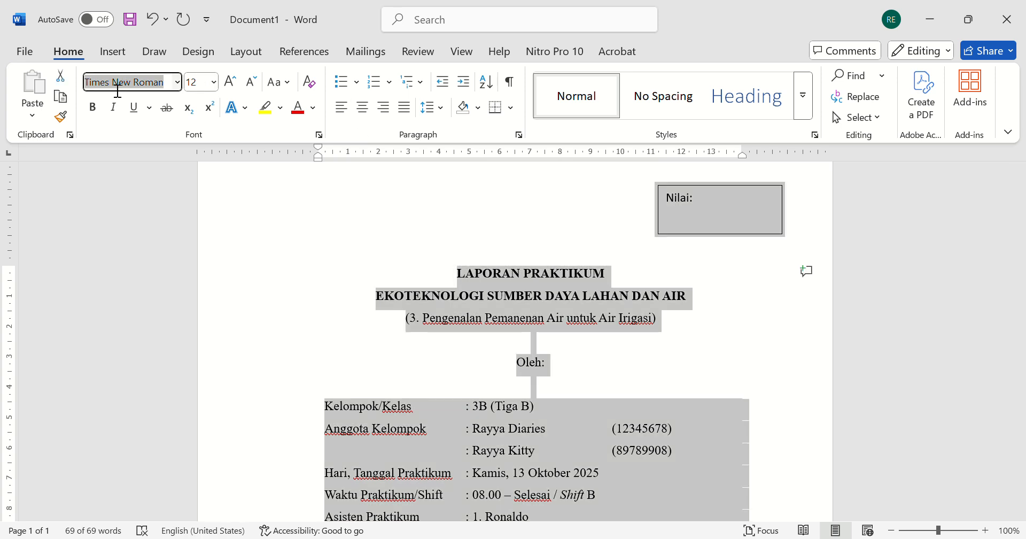
pyautogui.click(119, 86)
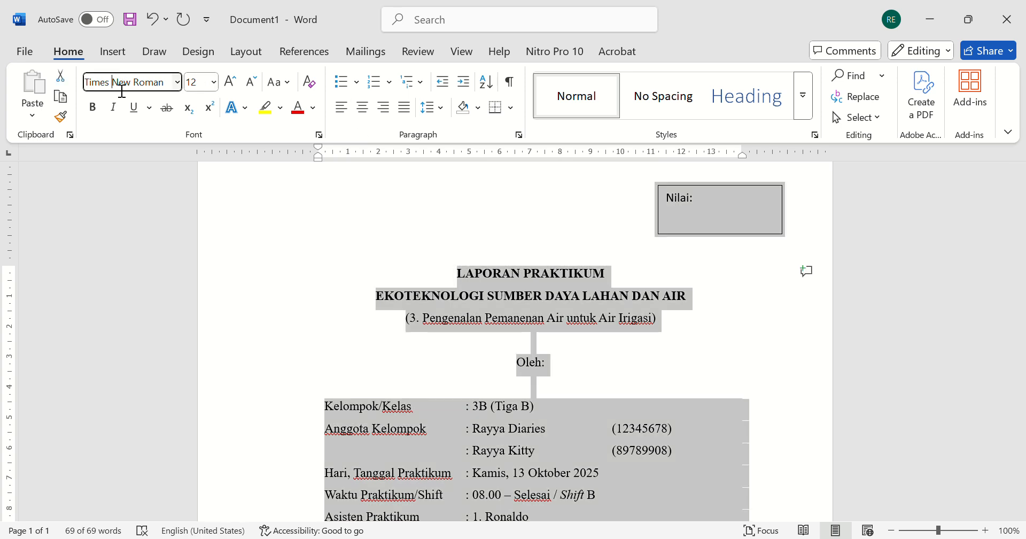
pyautogui.click(178, 82)
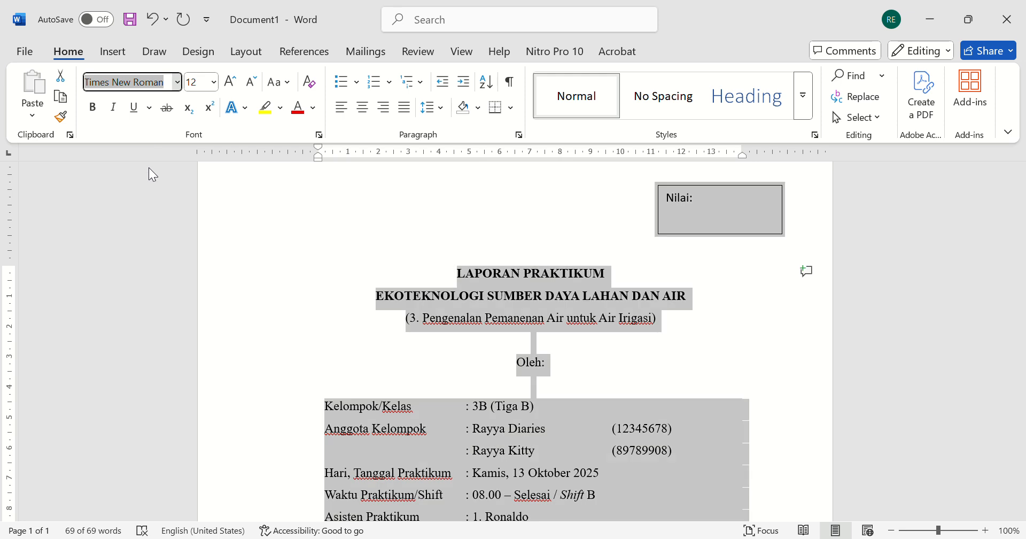
# - Change the font of the "Nilai:" grade box text to Times New Roman
pyautogui.click(655, 200)
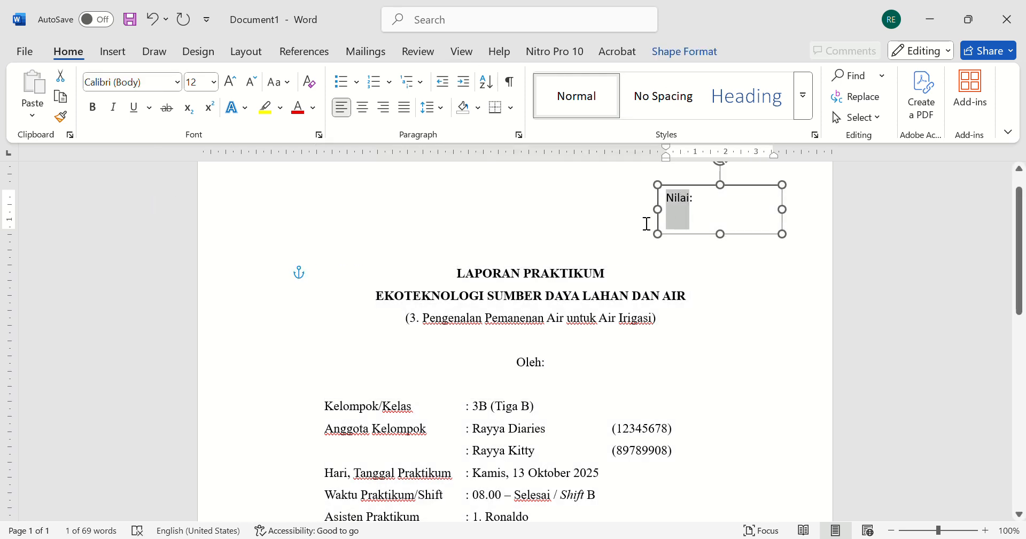
pyautogui.click(145, 83)
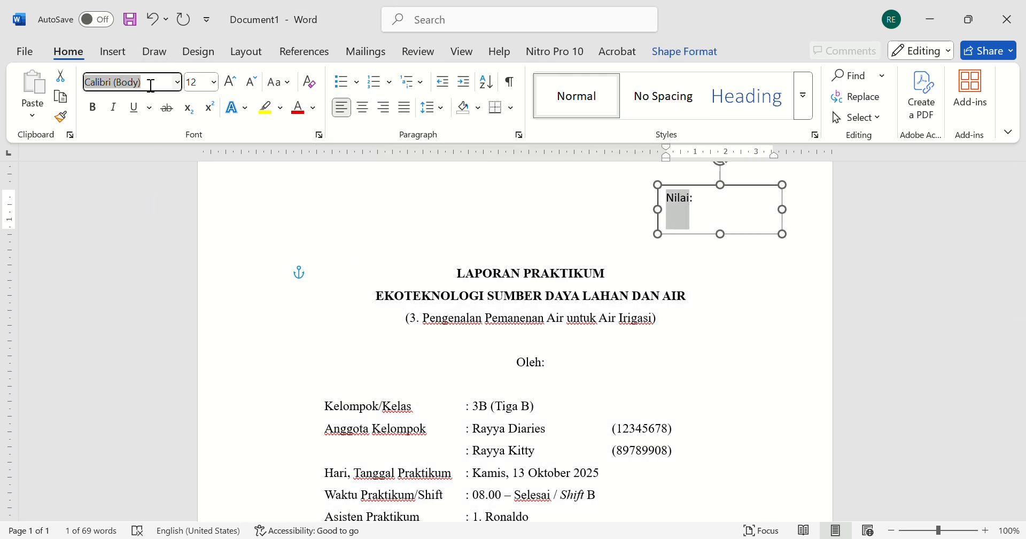
pyautogui.write('Times New Roman')
pyautogui.press('Return')
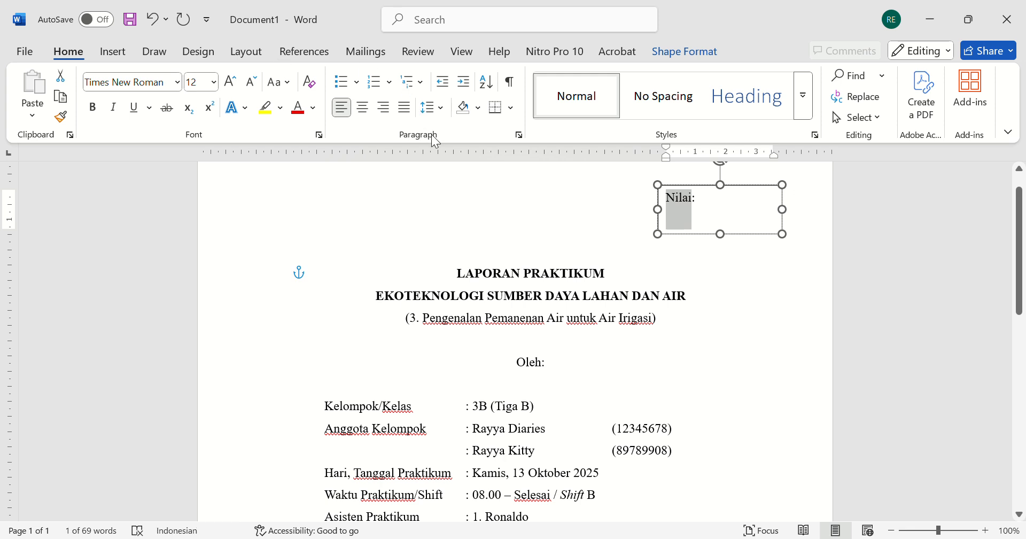
pyautogui.click(449, 295)
pyautogui.scroll(-8, 513, 360)
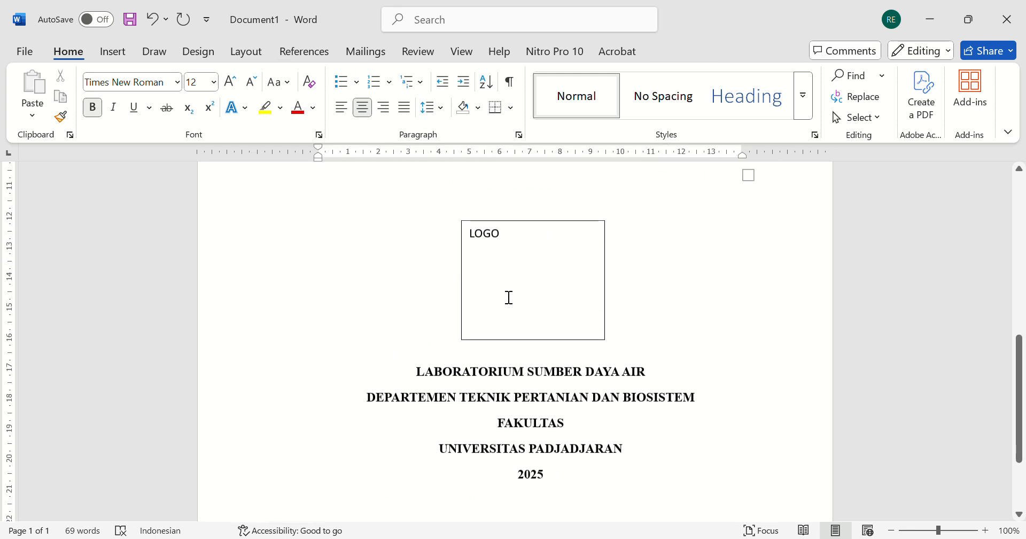